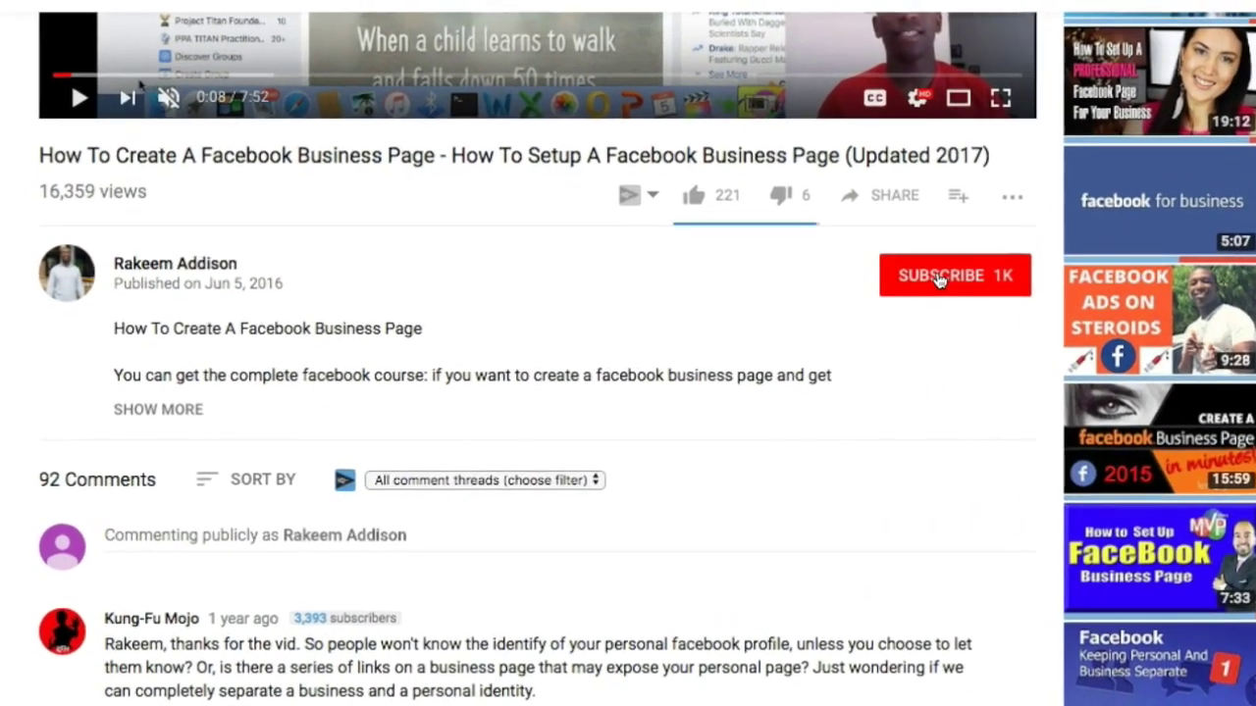
Subscribe to the channel that posted the Facebook business page tutorial
{"action": "left_click", "coordinate": [938, 278]}
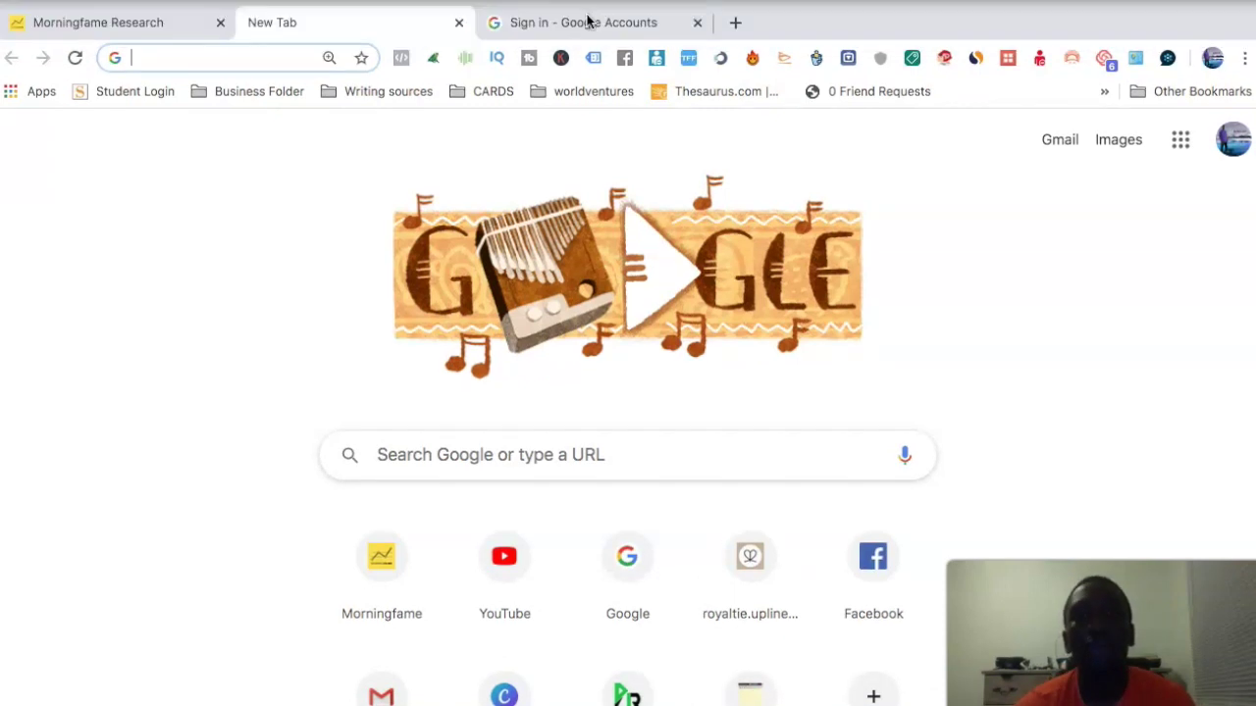
Switch to the 'Sign in - Google Accounts' tab
{"action": "left_click", "coordinate": [586, 22]}
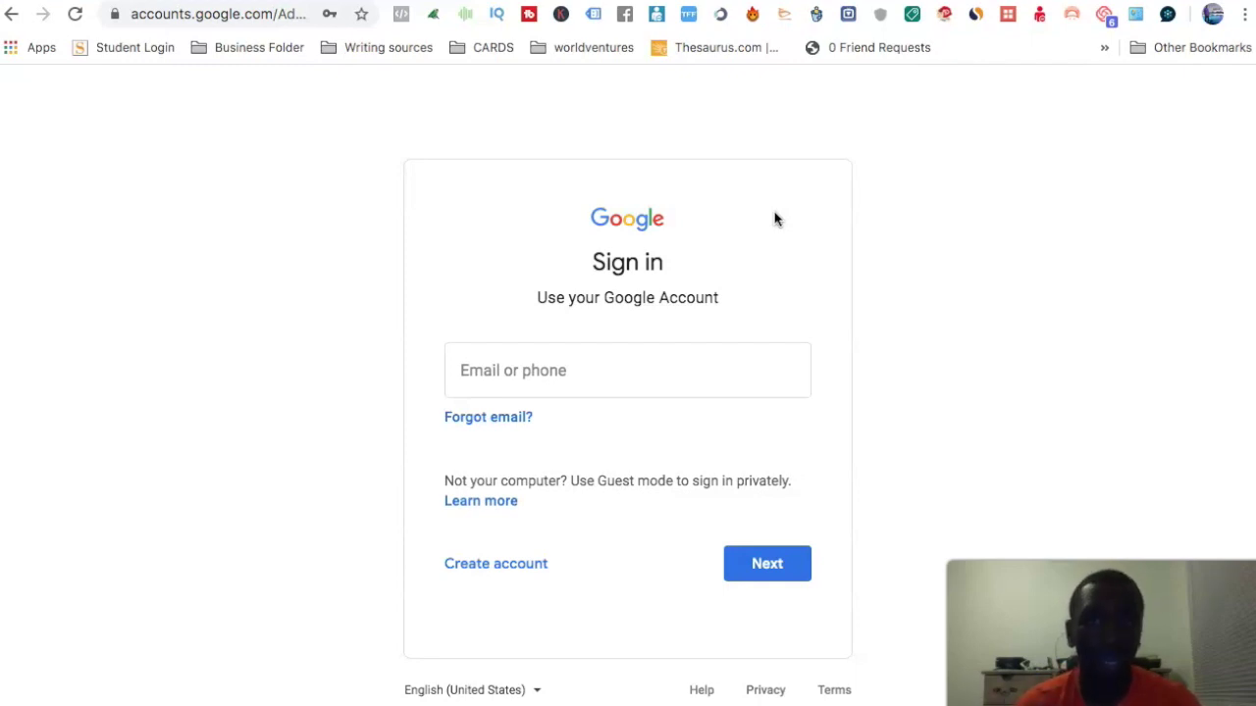
Enter the new account's e-mail address on the Google sign-in page and continue
{"action": "left_click", "coordinate": [535, 361]}
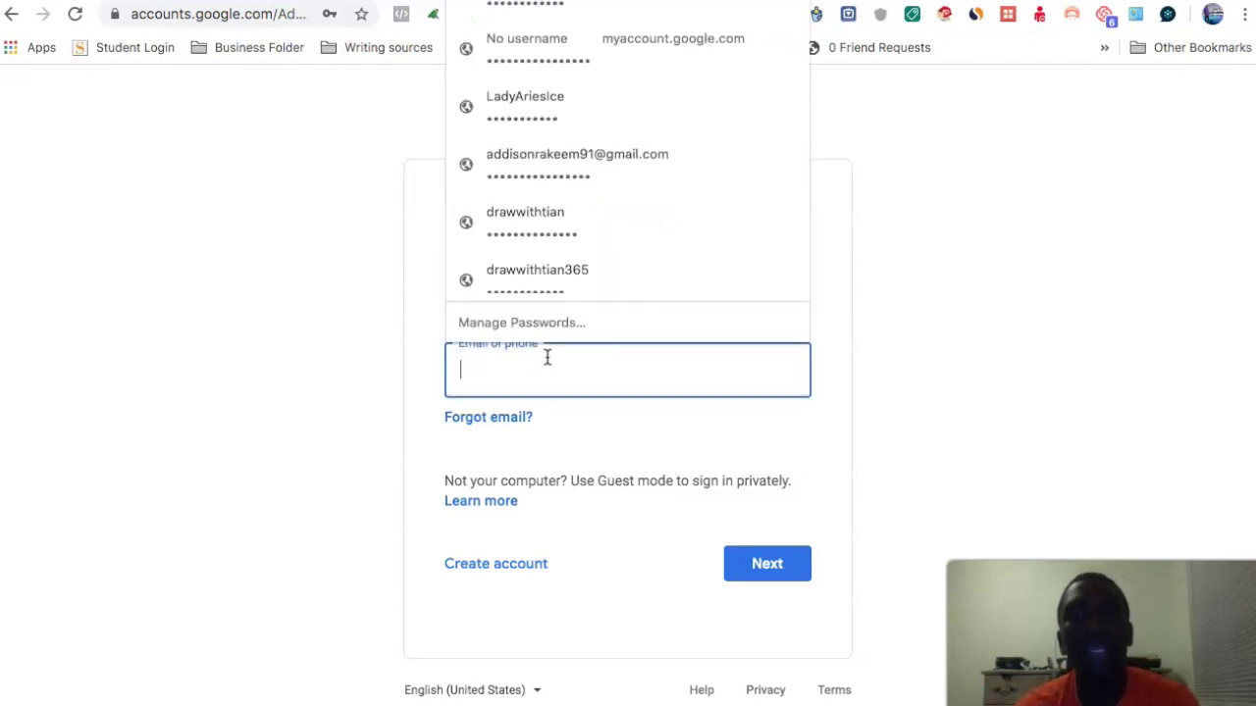
{"action": "left_click", "coordinate": [955, 361]}
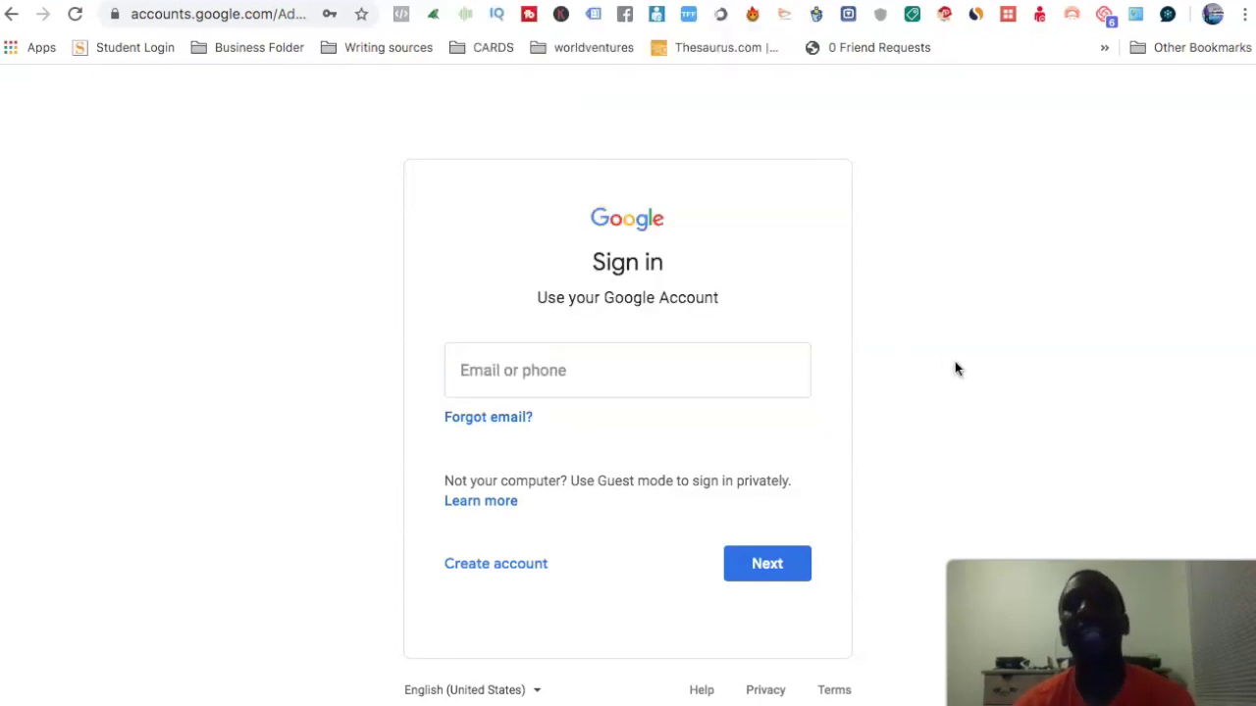
{"action": "left_click", "coordinate": [525, 372]}
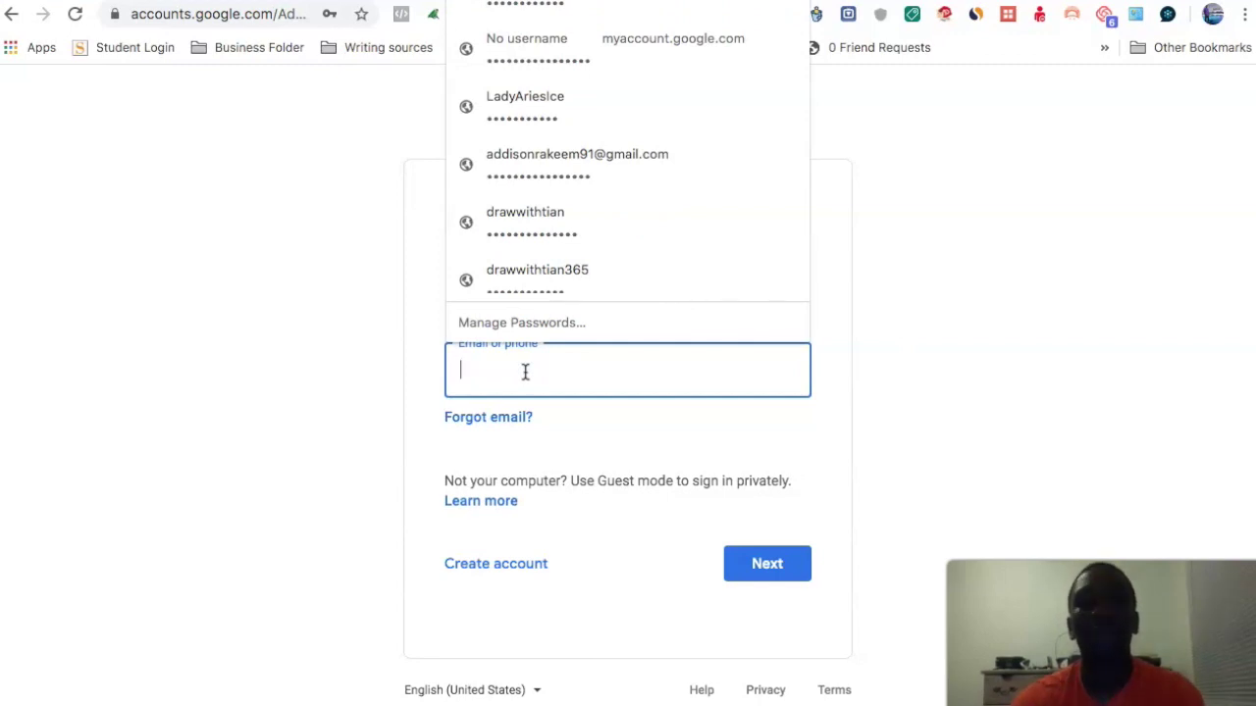
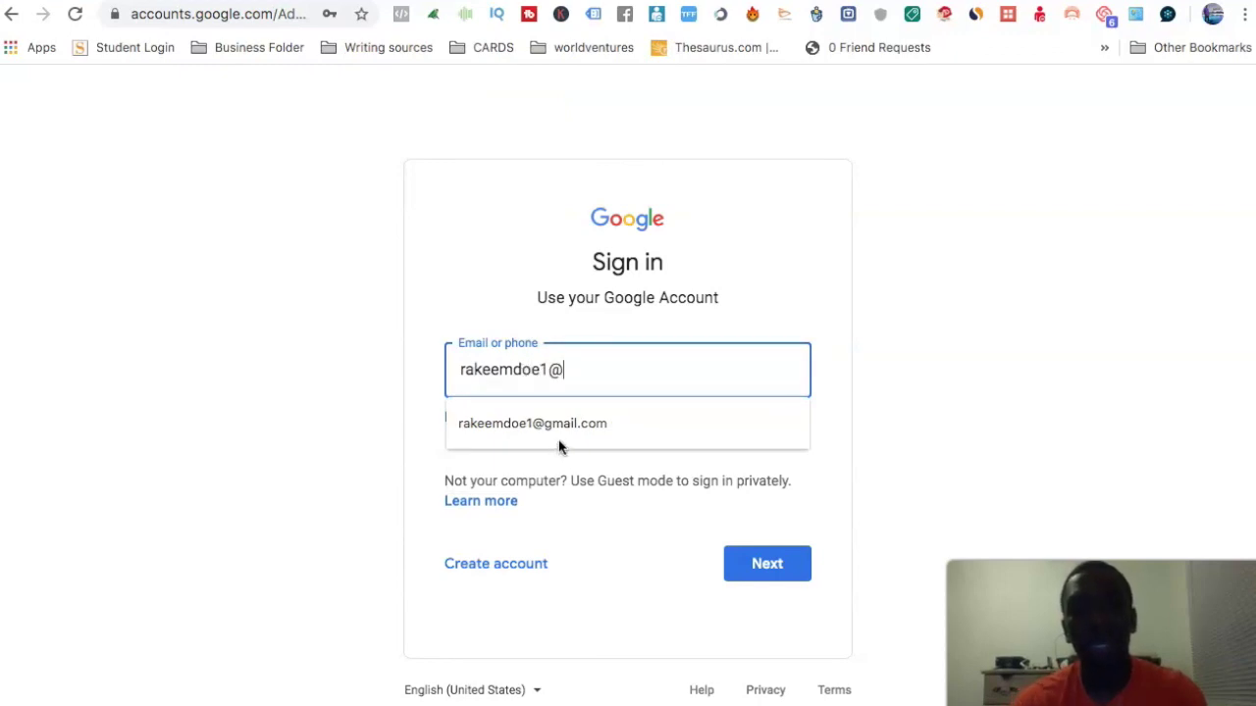
{"action": "left_click", "coordinate": [556, 436]}
{"action": "left_click", "coordinate": [950, 393]}
{"action": "left_click", "coordinate": [767, 576]}
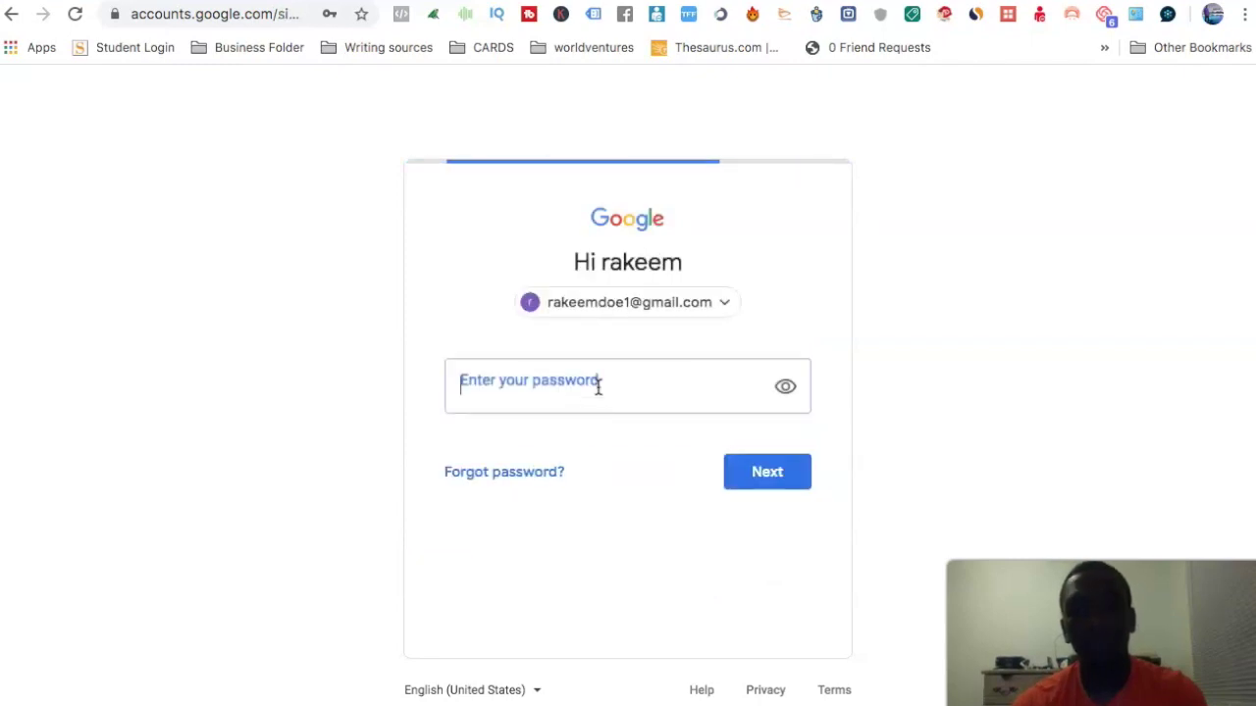
Enter the account password and finish signing in
{"action": "left_click", "coordinate": [600, 379]}
{"action": "type", "text": "••••"}
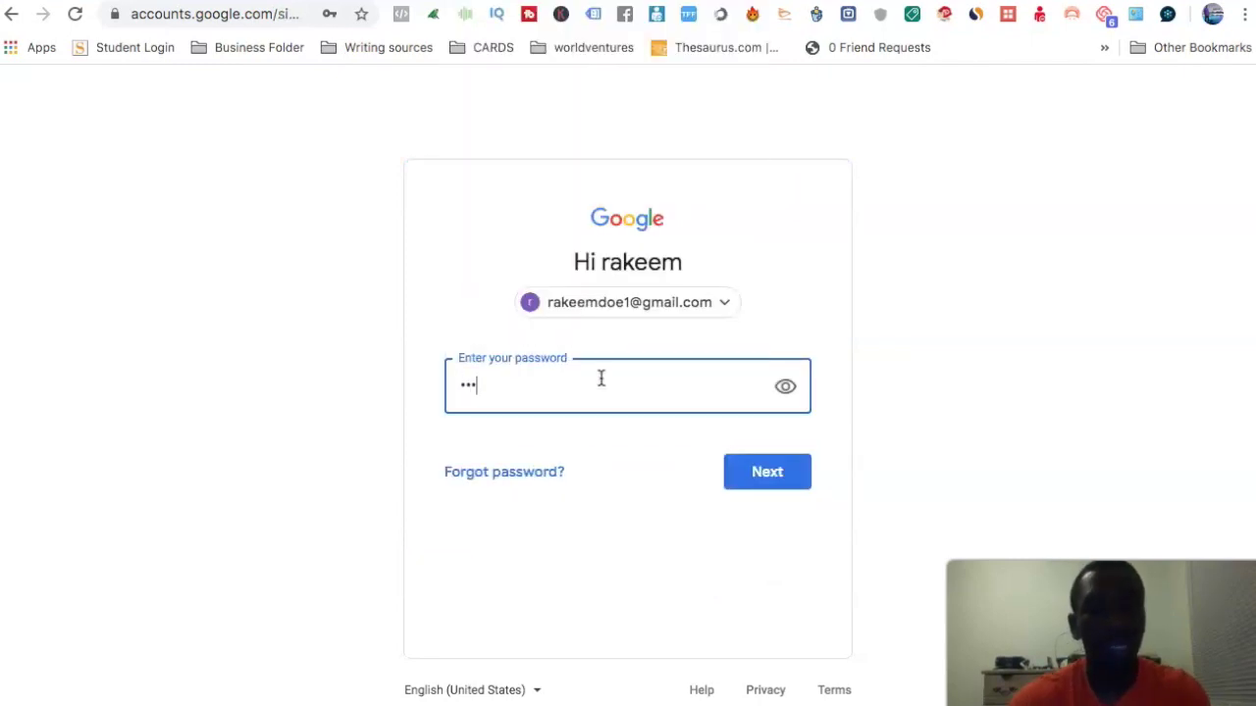
{"action": "type", "text": "•••••••"}
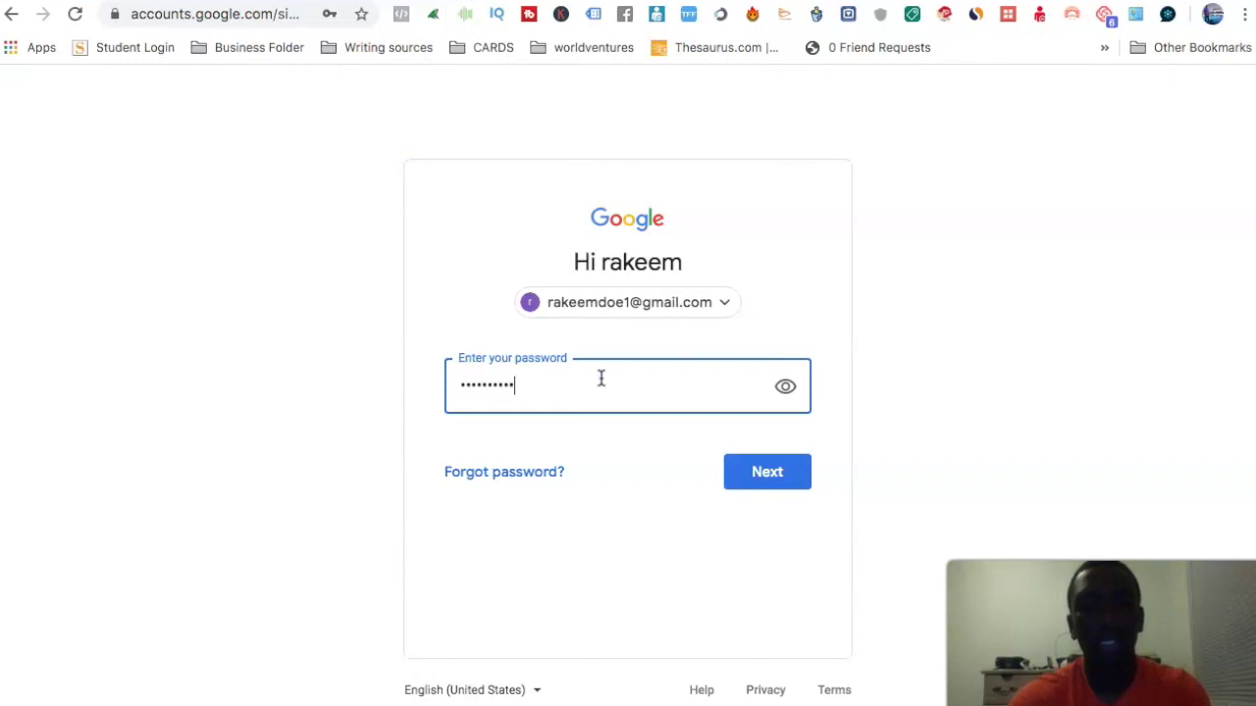
{"action": "type", "text": "•"}
{"action": "left_click", "coordinate": [754, 490]}
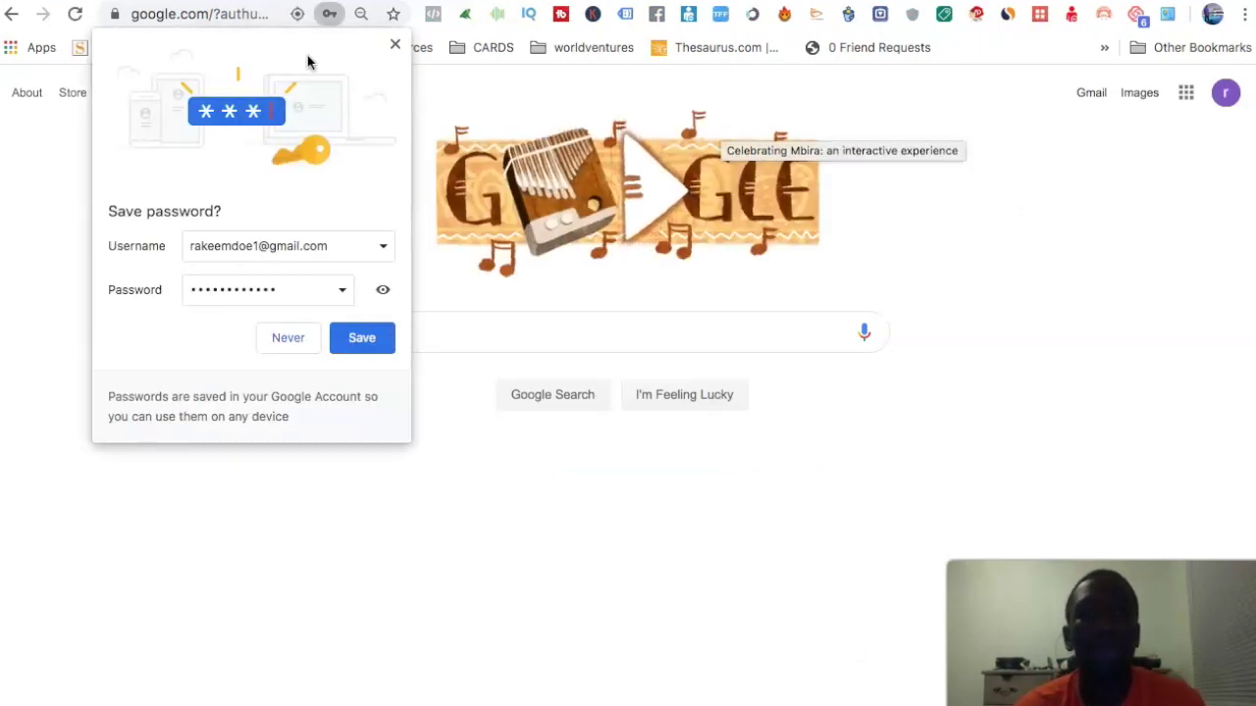
Decline saving the password and go to YouTube from the Google apps grid
{"action": "left_click", "coordinate": [395, 44]}
{"action": "left_click", "coordinate": [1186, 95]}
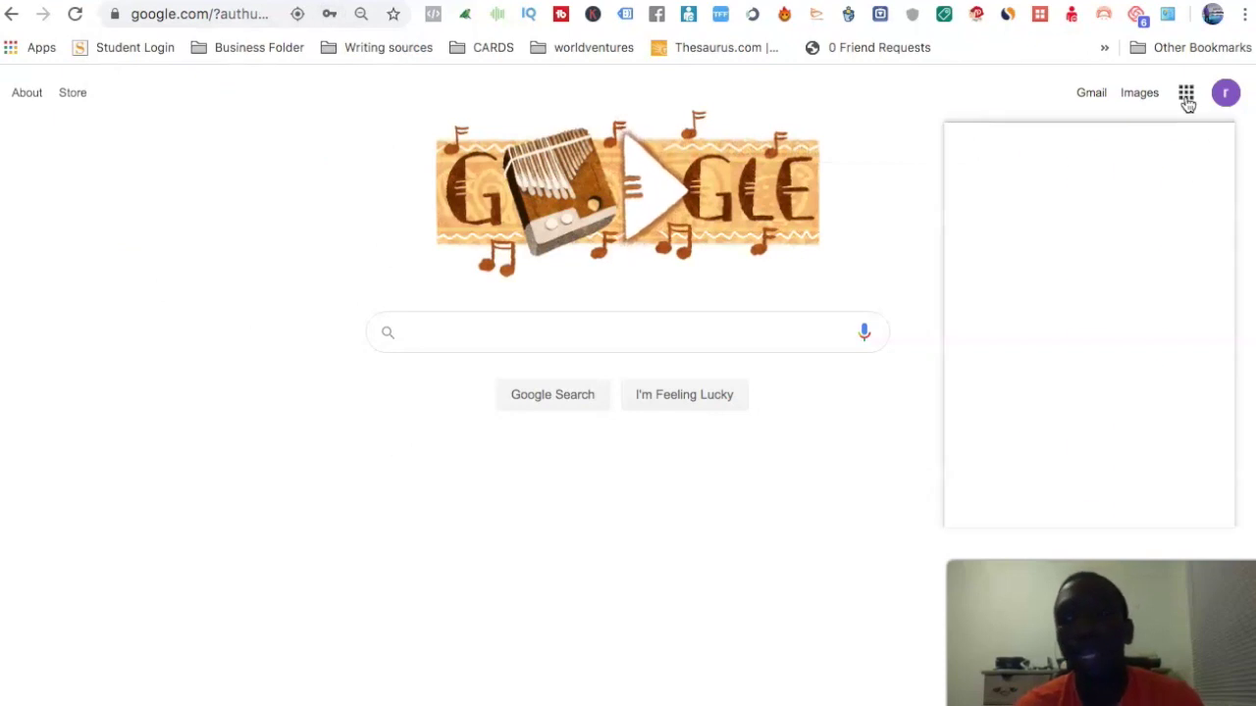
{"action": "left_click", "coordinate": [999, 262]}
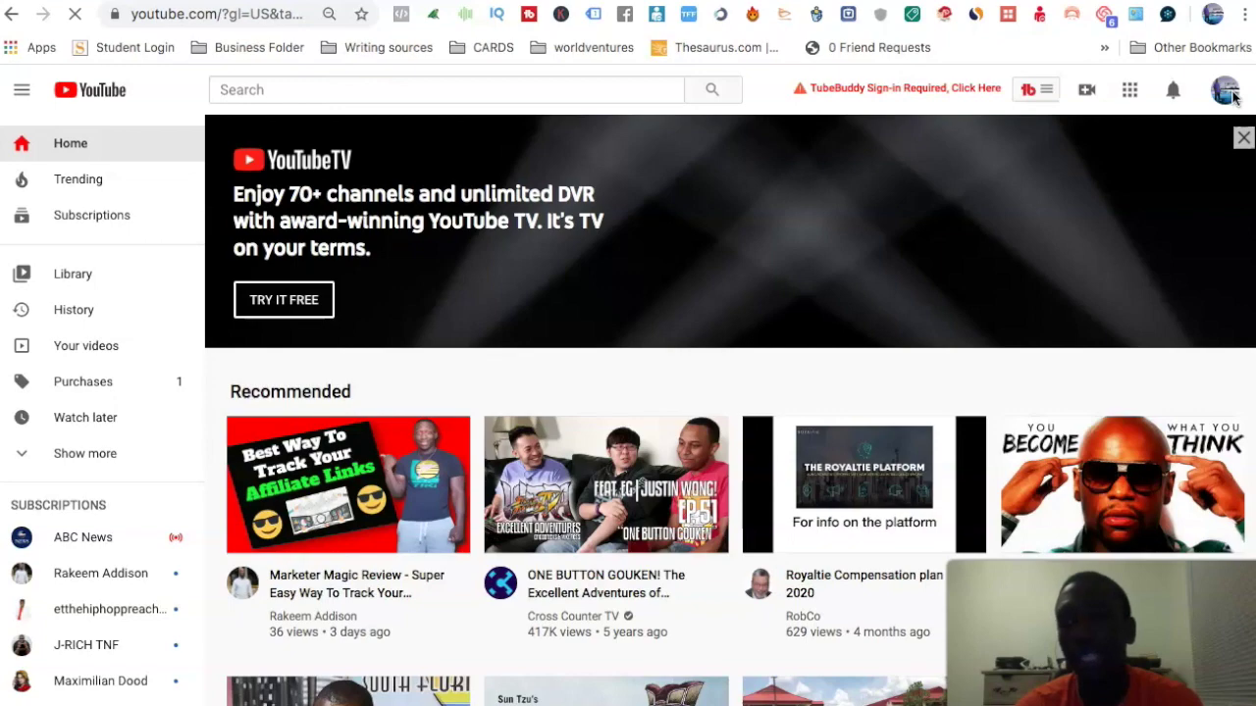
Switch YouTube to the newly signed-in account and open its account menu
{"action": "left_click", "coordinate": [1227, 93]}
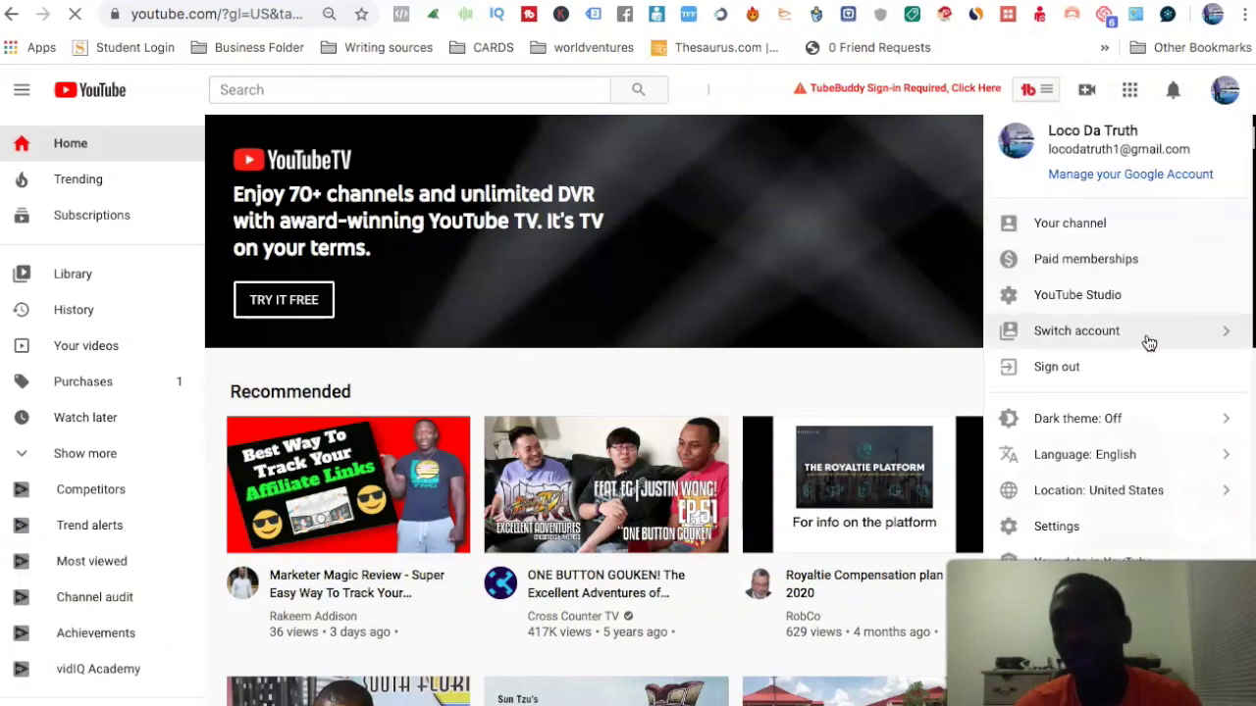
{"action": "left_click", "coordinate": [1136, 338]}
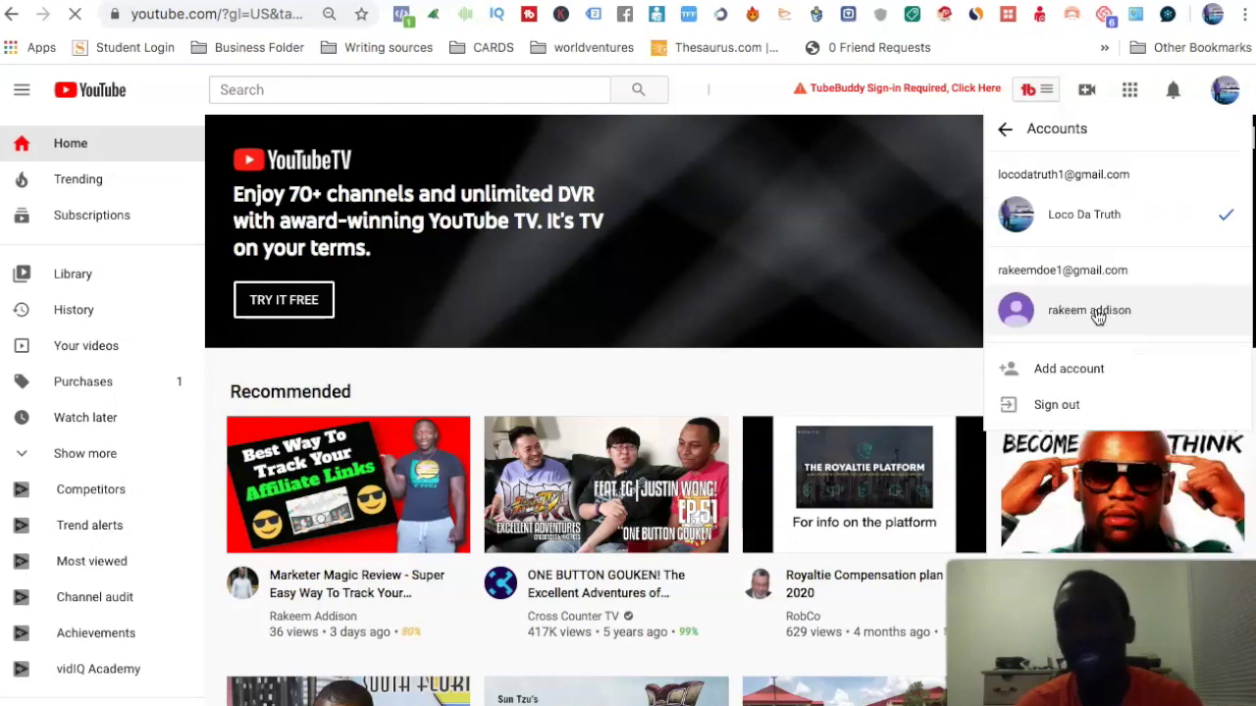
{"action": "left_click", "coordinate": [1099, 321]}
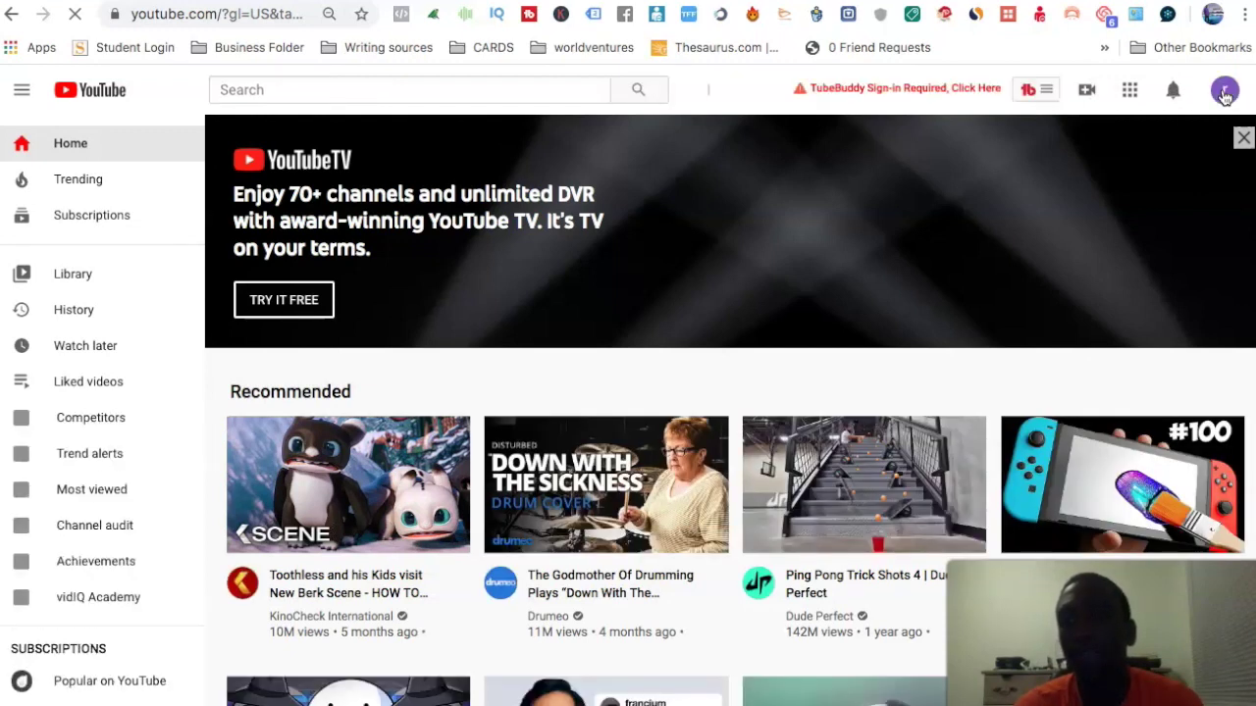
{"action": "left_click", "coordinate": [1224, 92]}
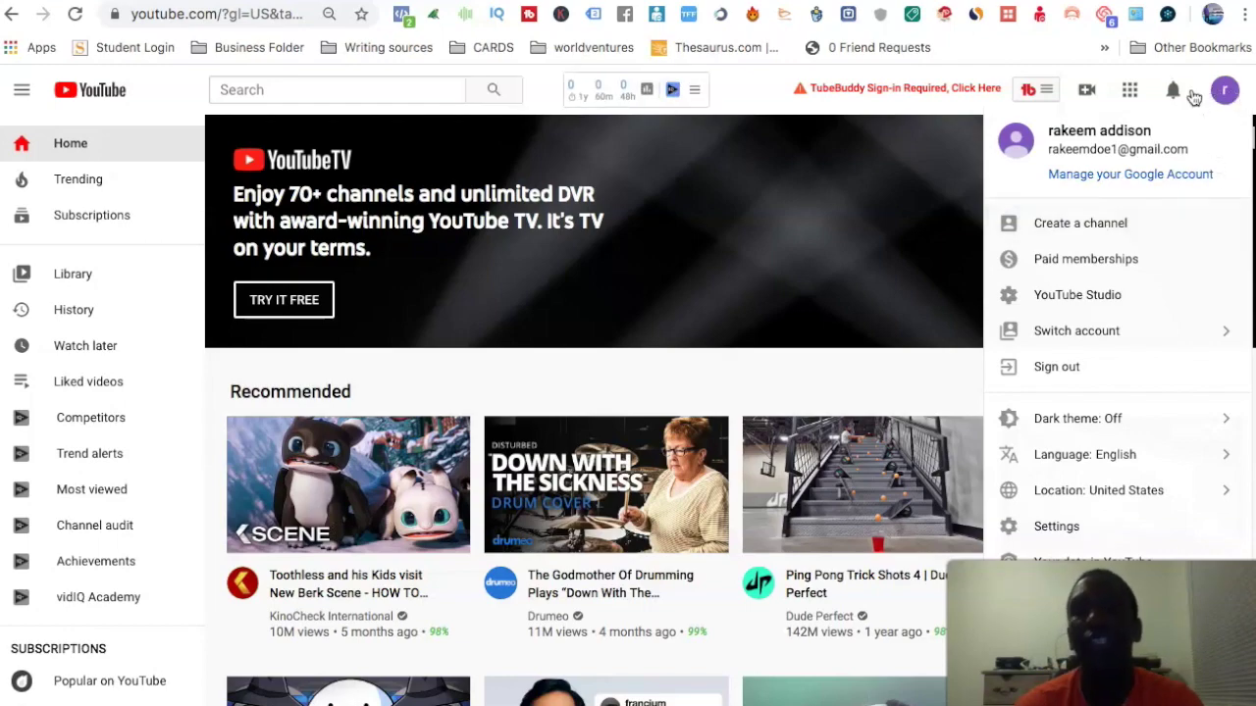
Create a channel using the 'Use your name' option with the account's own name
{"action": "left_click", "coordinate": [1082, 223]}
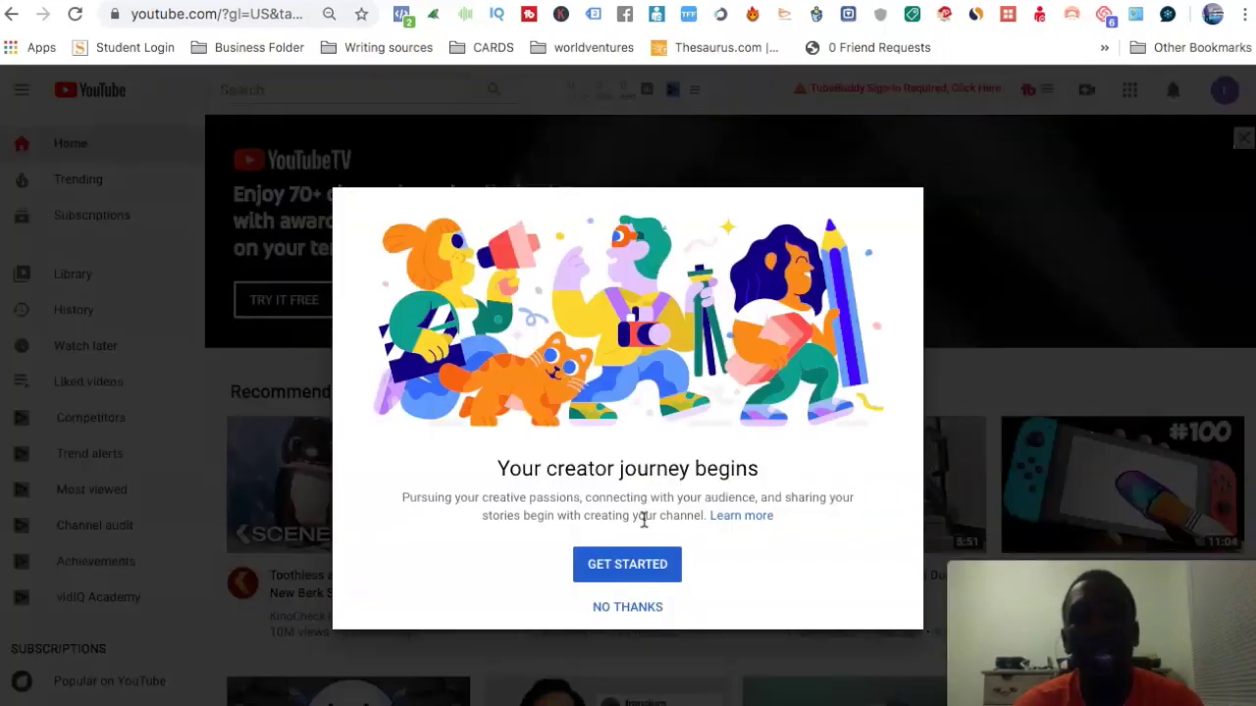
{"action": "left_click", "coordinate": [626, 566]}
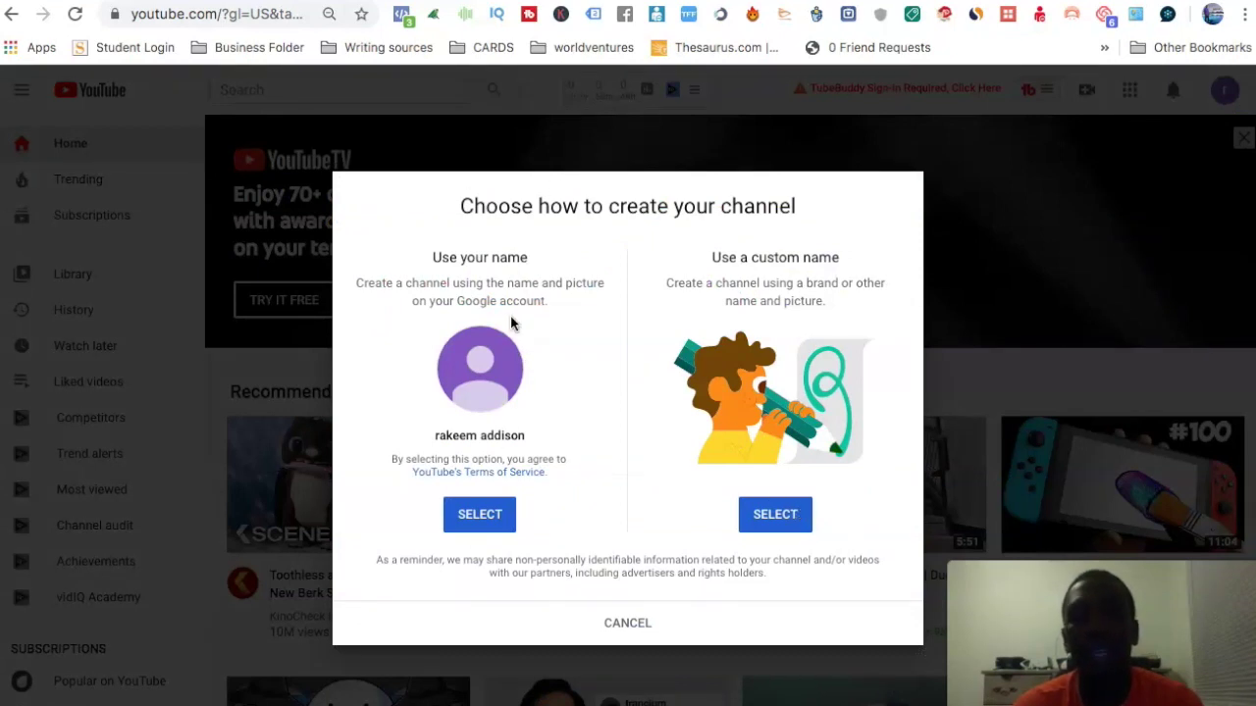
{"action": "left_click", "coordinate": [479, 515]}
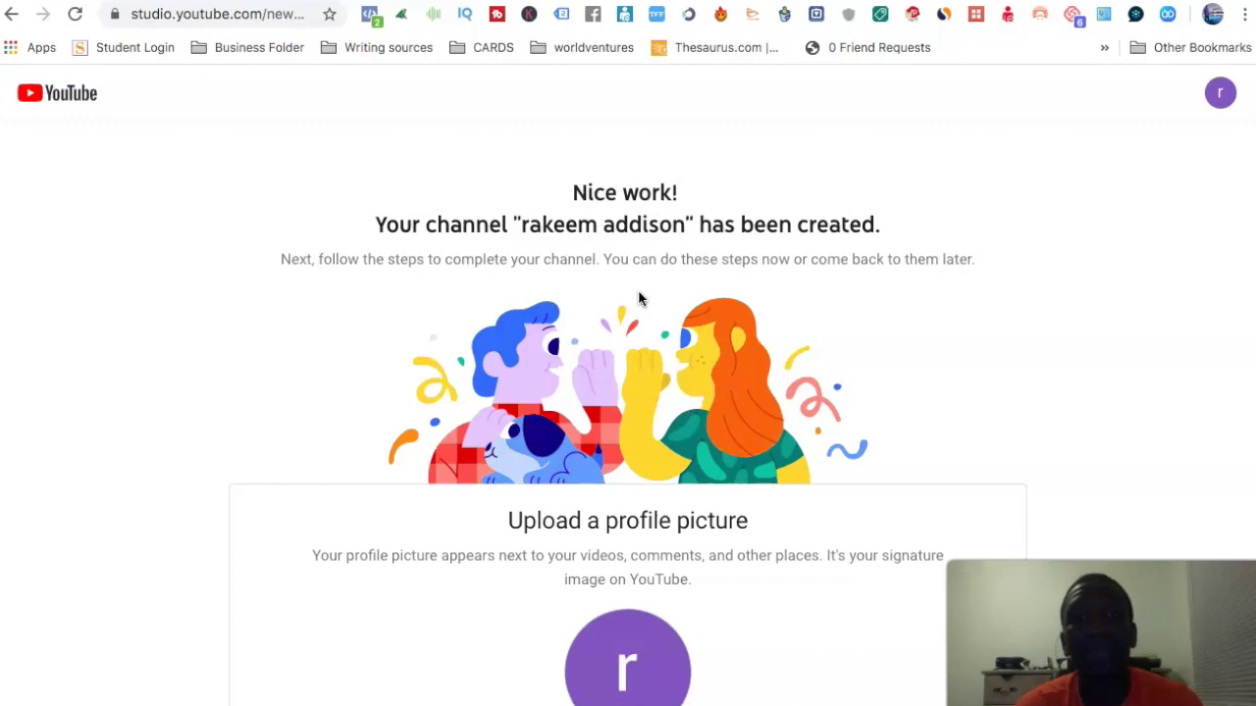
Skip the channel picture, description and links with SET UP LATER
{"action": "scroll", "coordinate": [638, 299], "scroll_direction": "down", "scroll_amount": 3}
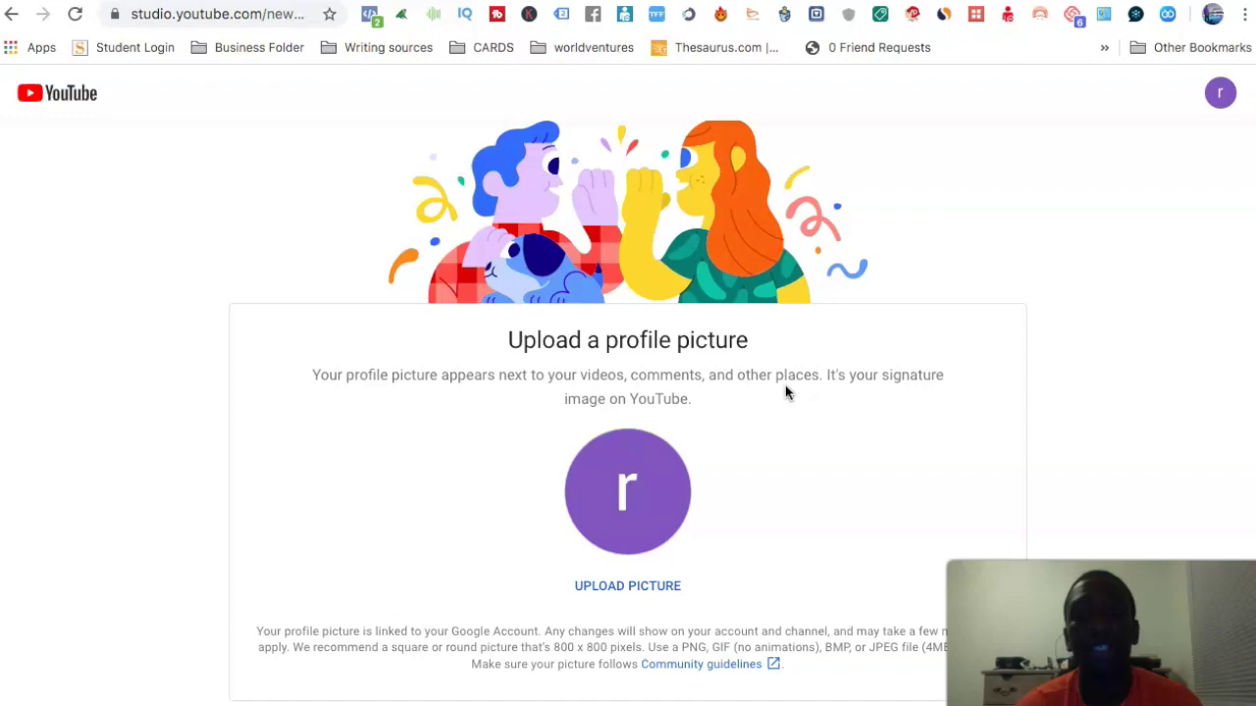
{"action": "scroll", "coordinate": [785, 392], "scroll_direction": "down", "scroll_amount": 10}
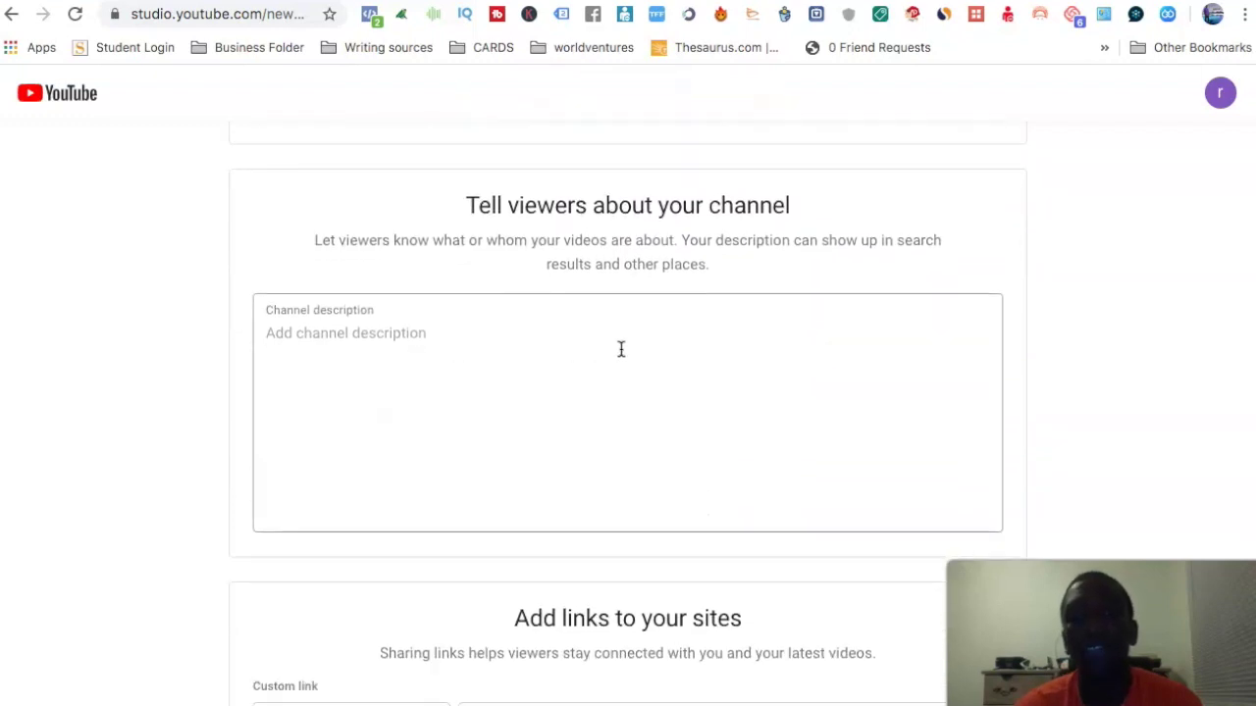
{"action": "scroll", "coordinate": [621, 349], "scroll_direction": "down", "scroll_amount": 5}
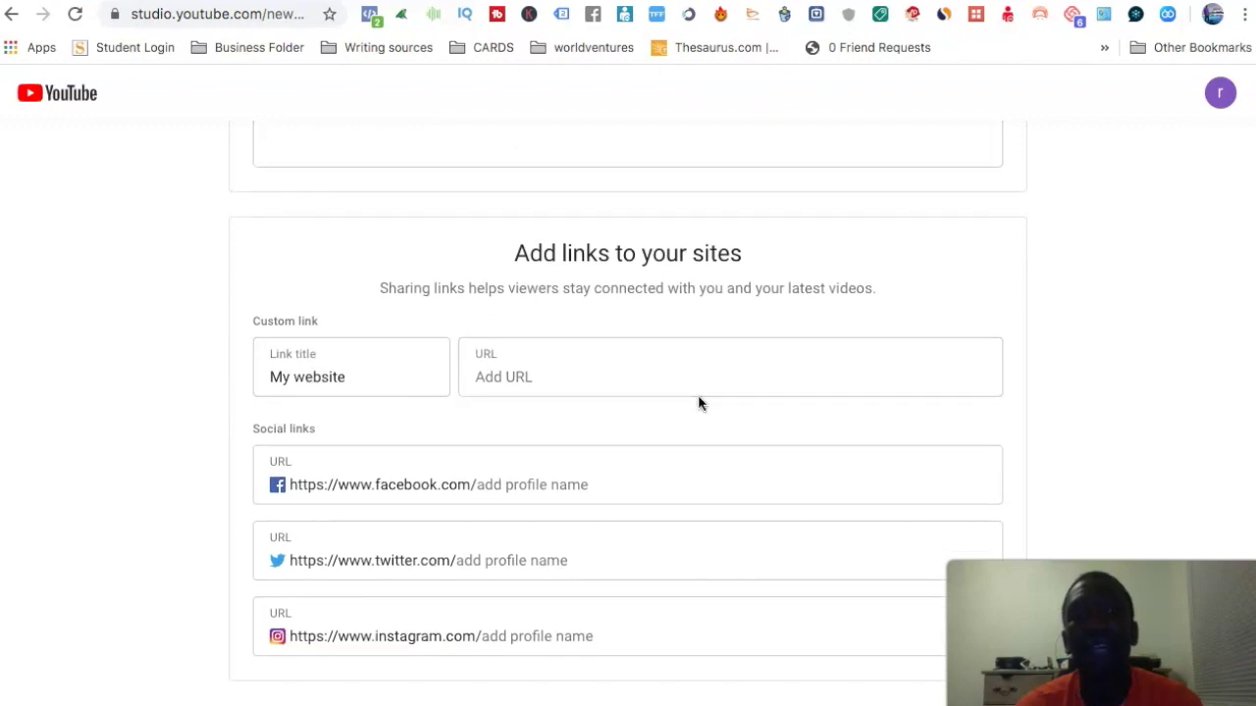
{"action": "scroll", "coordinate": [741, 356], "scroll_direction": "down", "scroll_amount": 1}
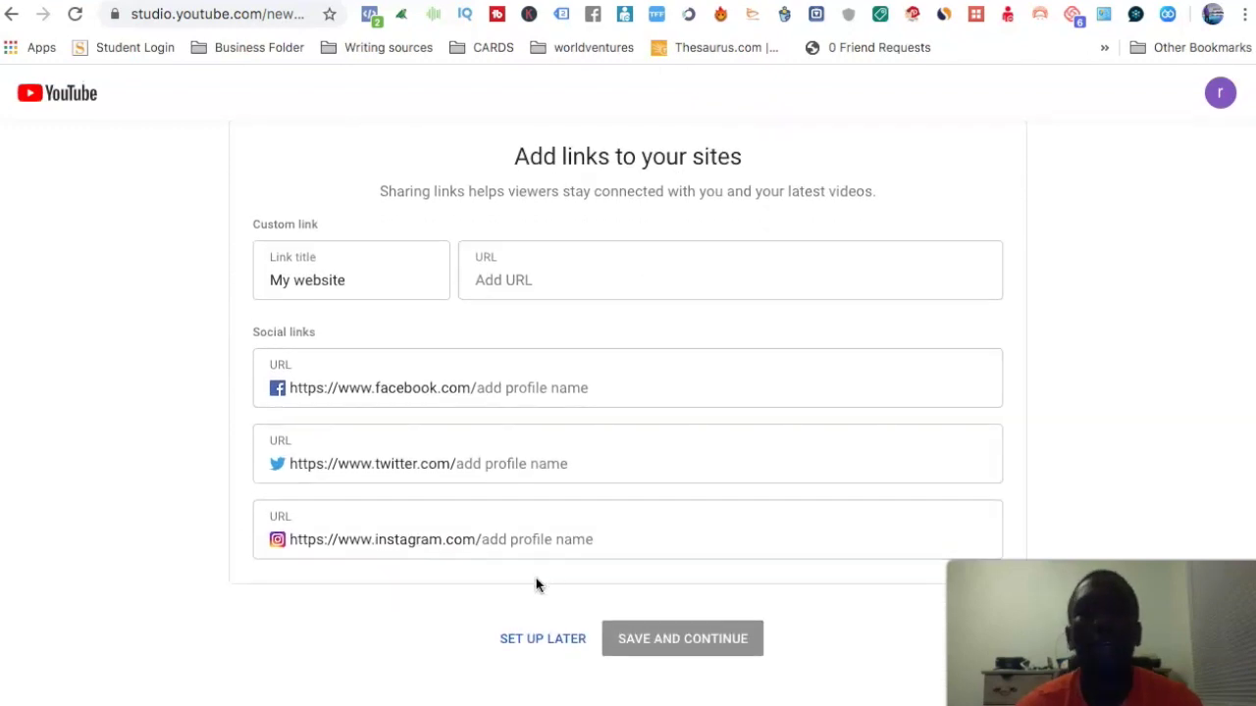
{"action": "left_click", "coordinate": [556, 645]}
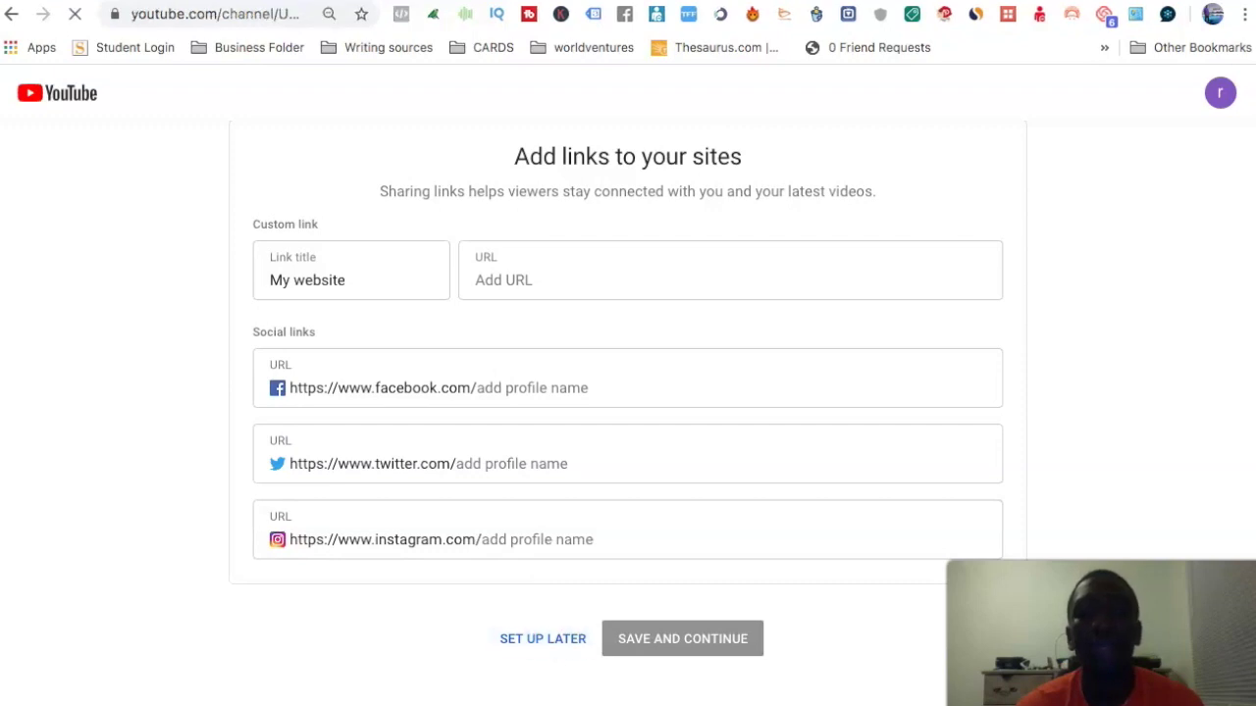
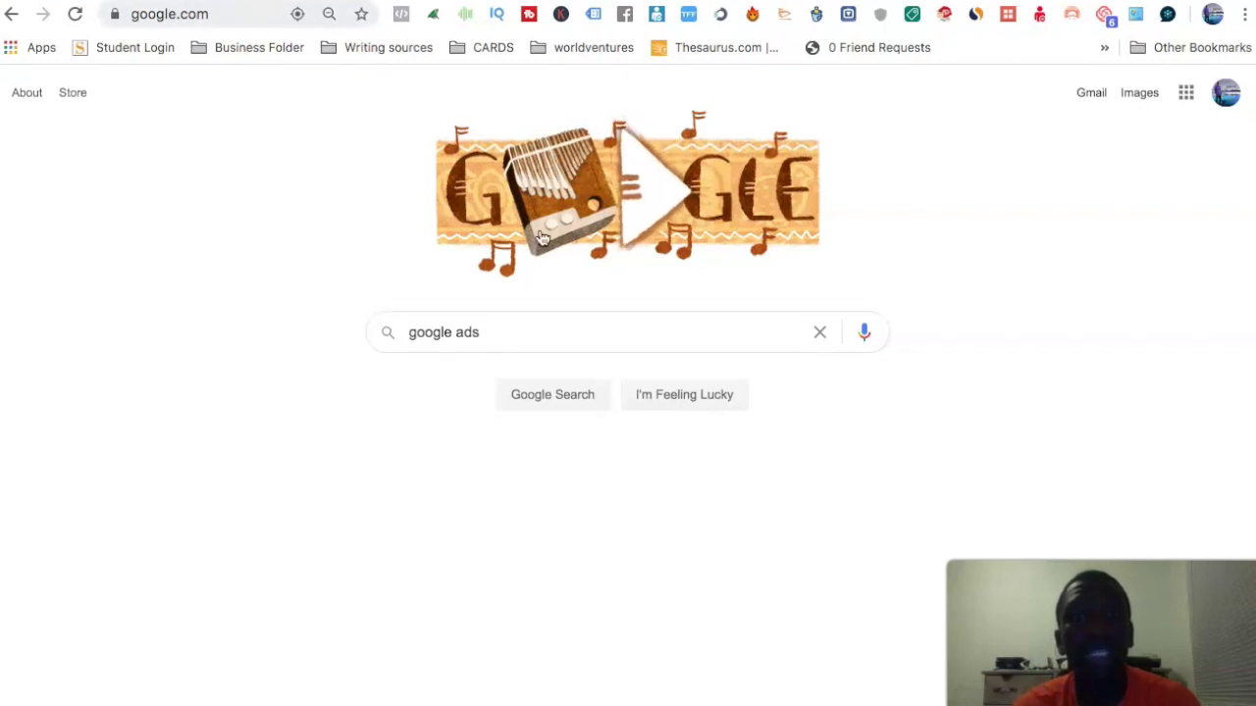
Search Google for 'google ads' and open the ads.google.com result to reach the campaign overview
{"action": "left_click", "coordinate": [732, 331]}
{"action": "key", "text": "Return"}
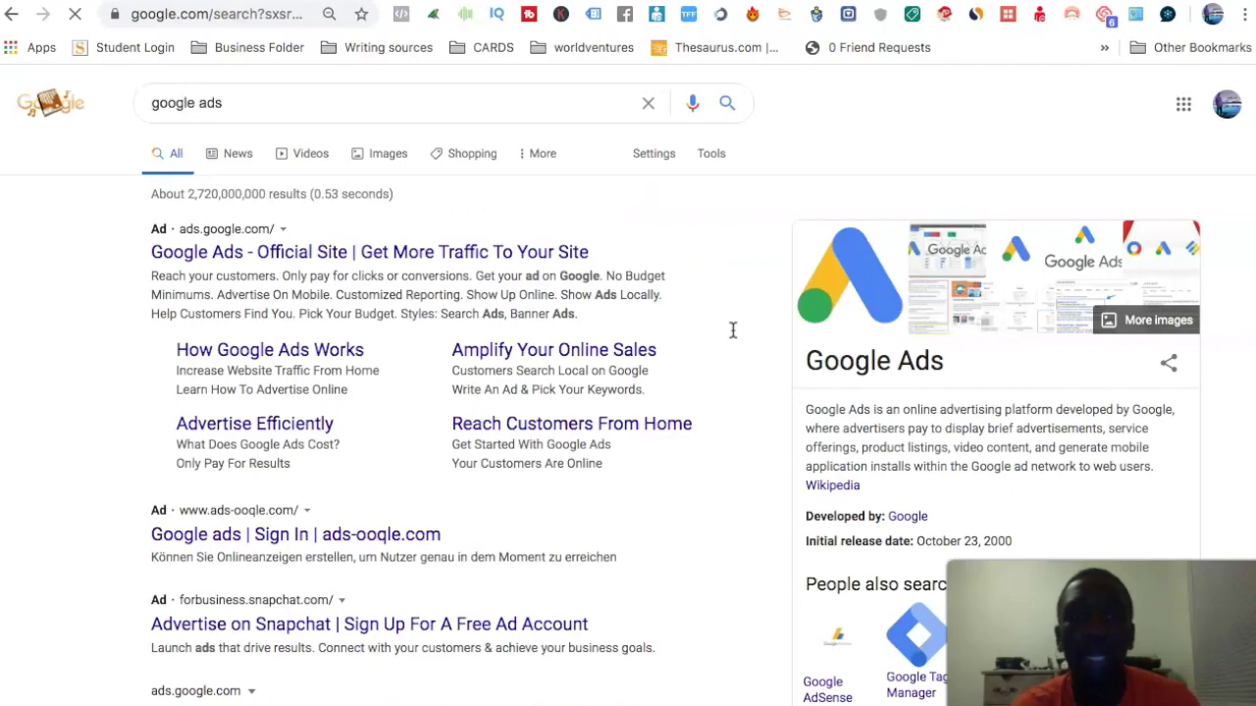
{"action": "scroll", "coordinate": [365, 368], "scroll_direction": "down", "scroll_amount": 5}
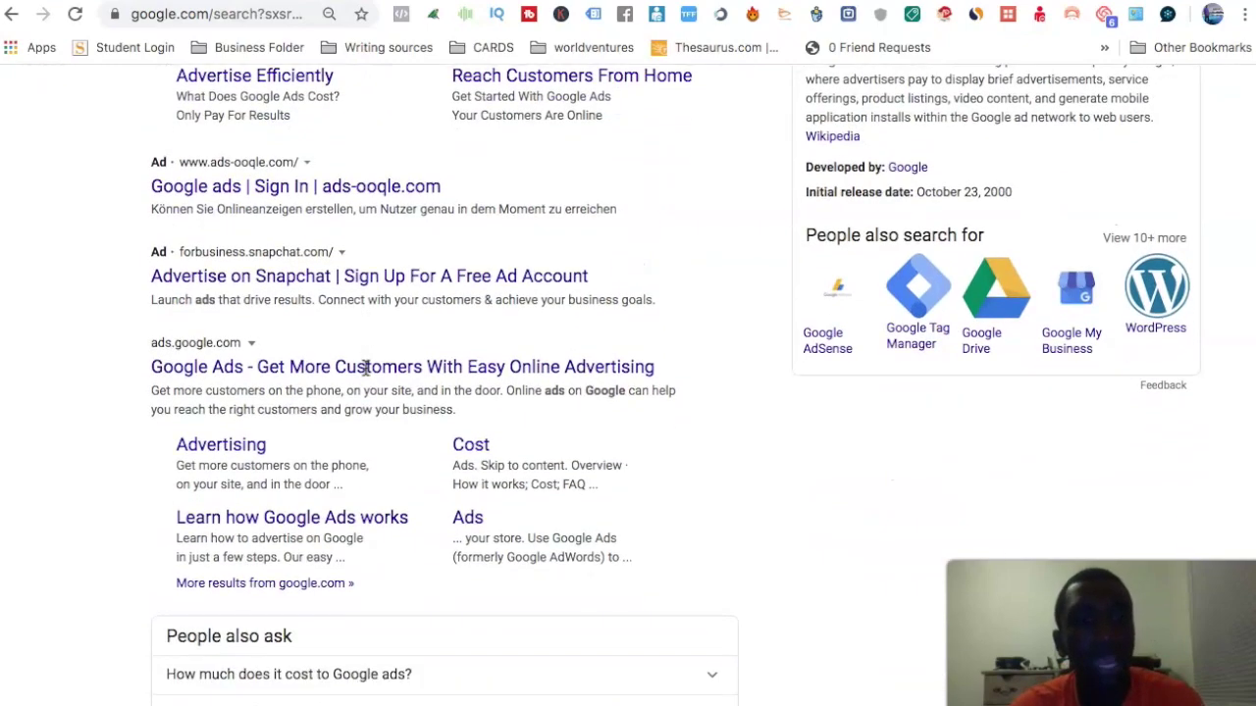
{"action": "left_click", "coordinate": [232, 245]}
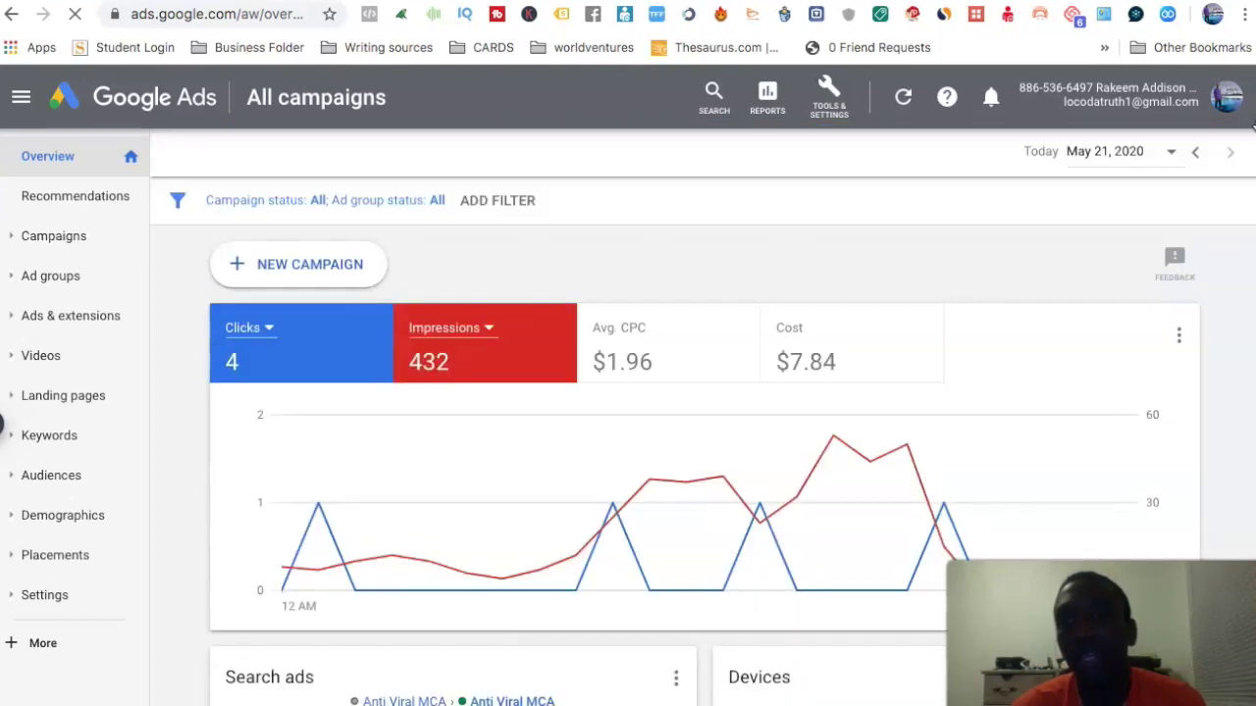
Switch to the second signed-in Google account and choose New Google Ads account
{"action": "left_click", "coordinate": [1226, 102]}
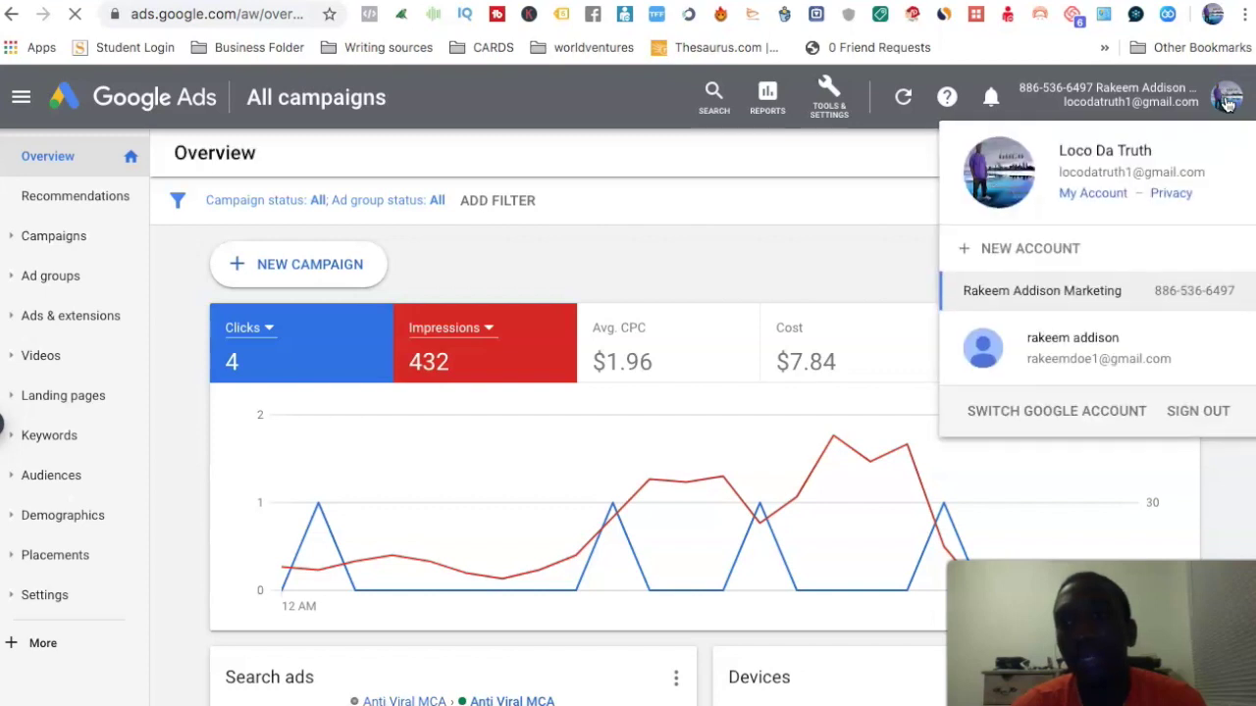
{"action": "left_click", "coordinate": [1225, 100]}
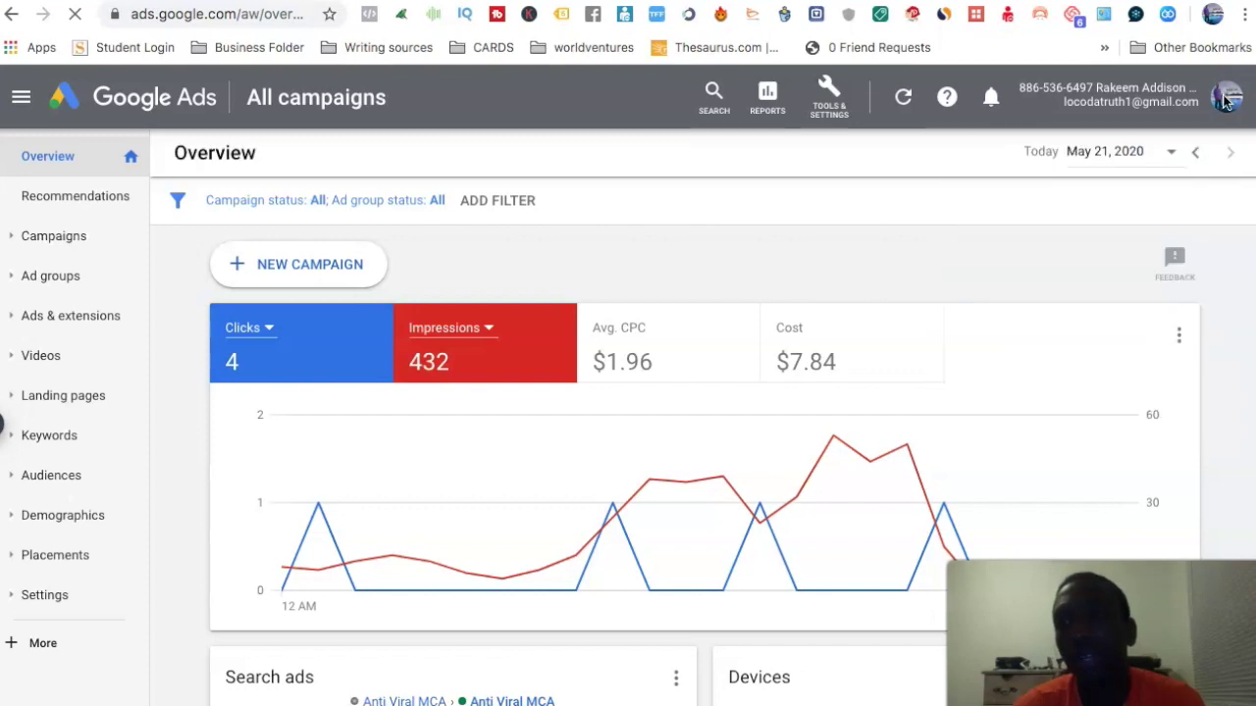
{"action": "left_click", "coordinate": [1224, 100]}
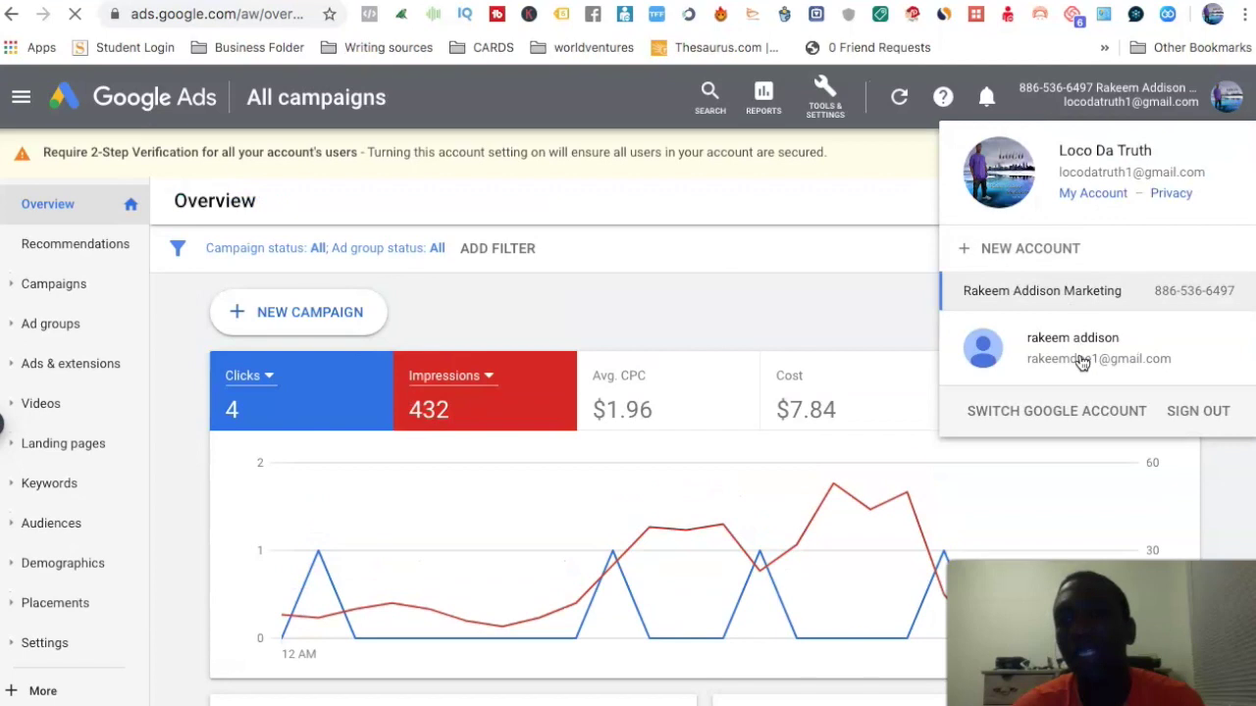
{"action": "left_click", "coordinate": [1092, 353]}
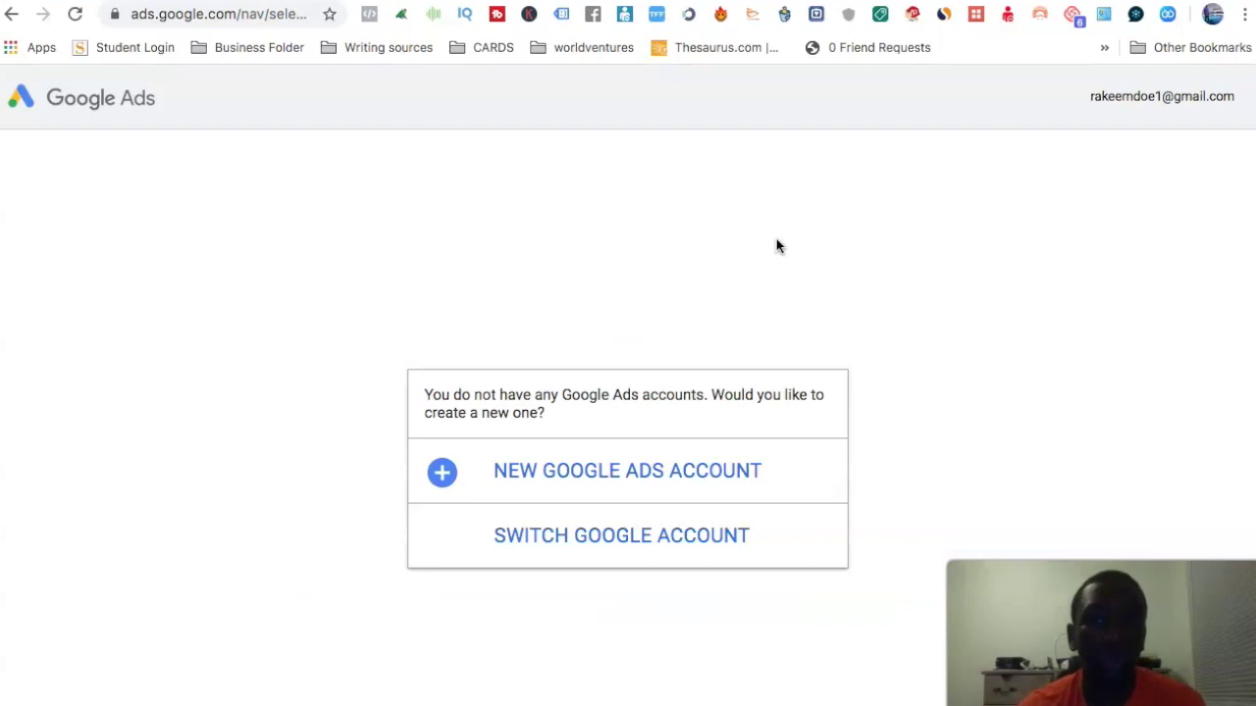
{"action": "left_click", "coordinate": [569, 476]}
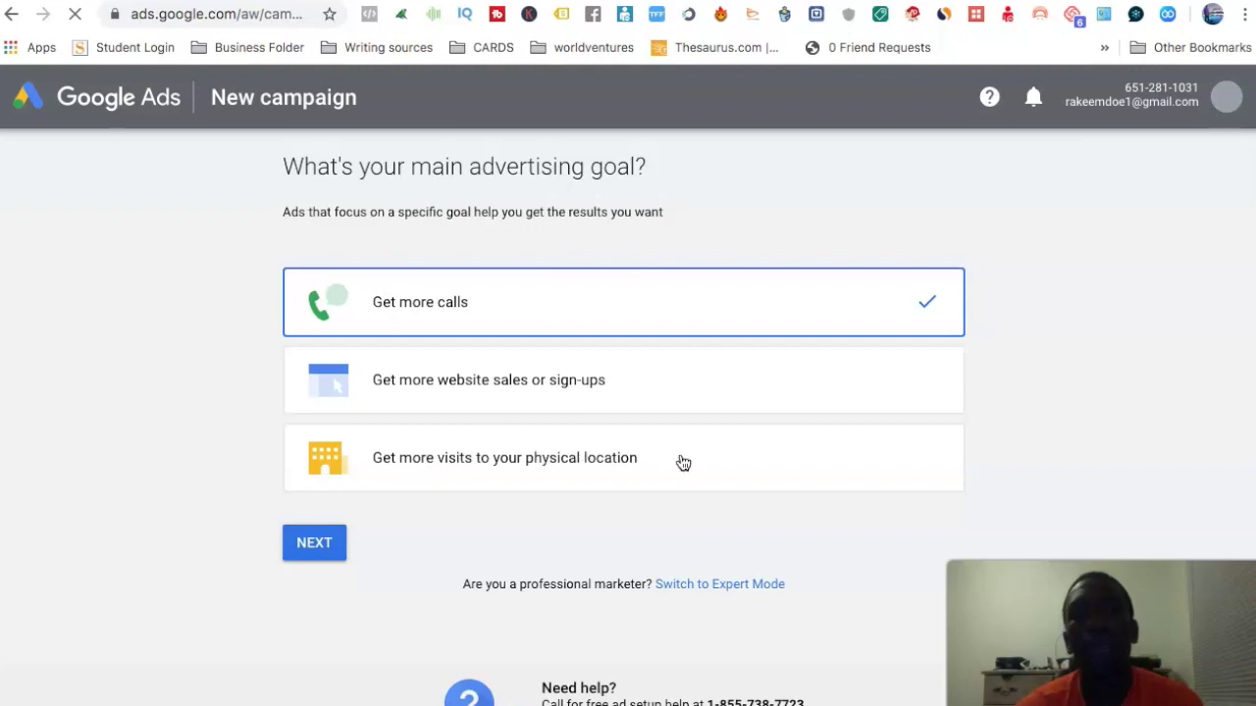
Switch the setup to Expert Mode and choose 'Create an account without a campaign'
{"action": "scroll", "coordinate": [683, 463], "scroll_direction": "down", "scroll_amount": 1}
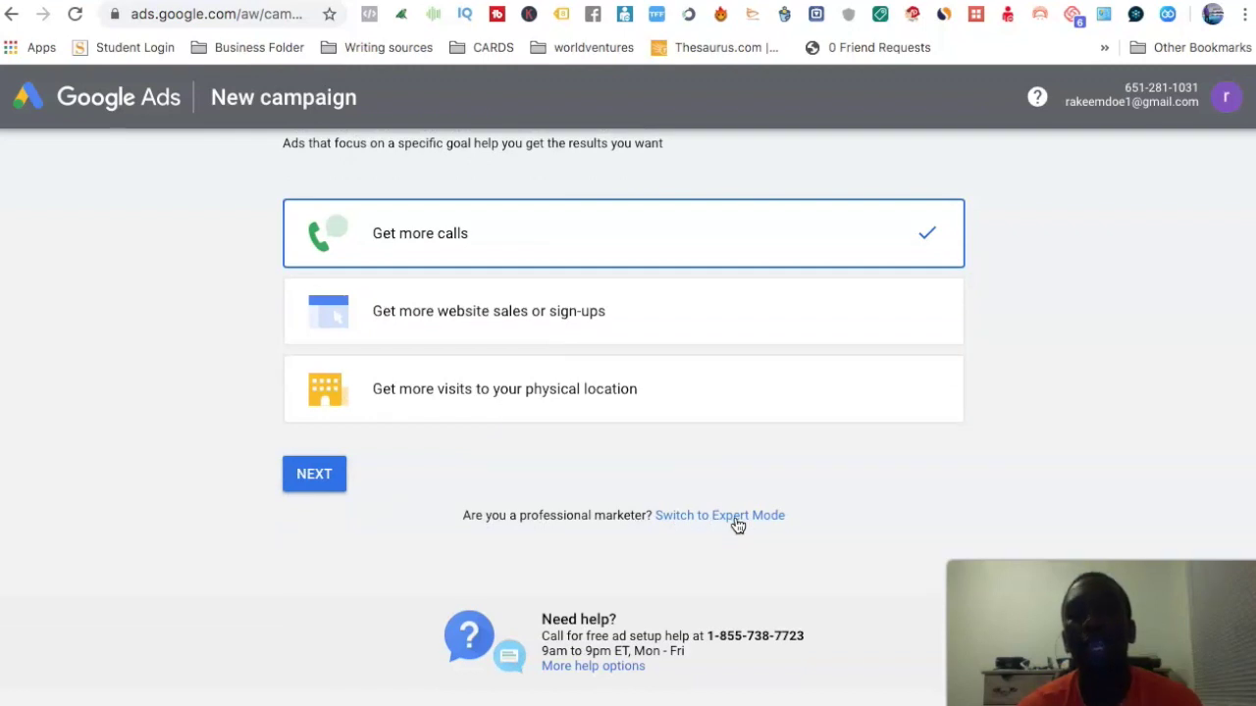
{"action": "left_click", "coordinate": [738, 525]}
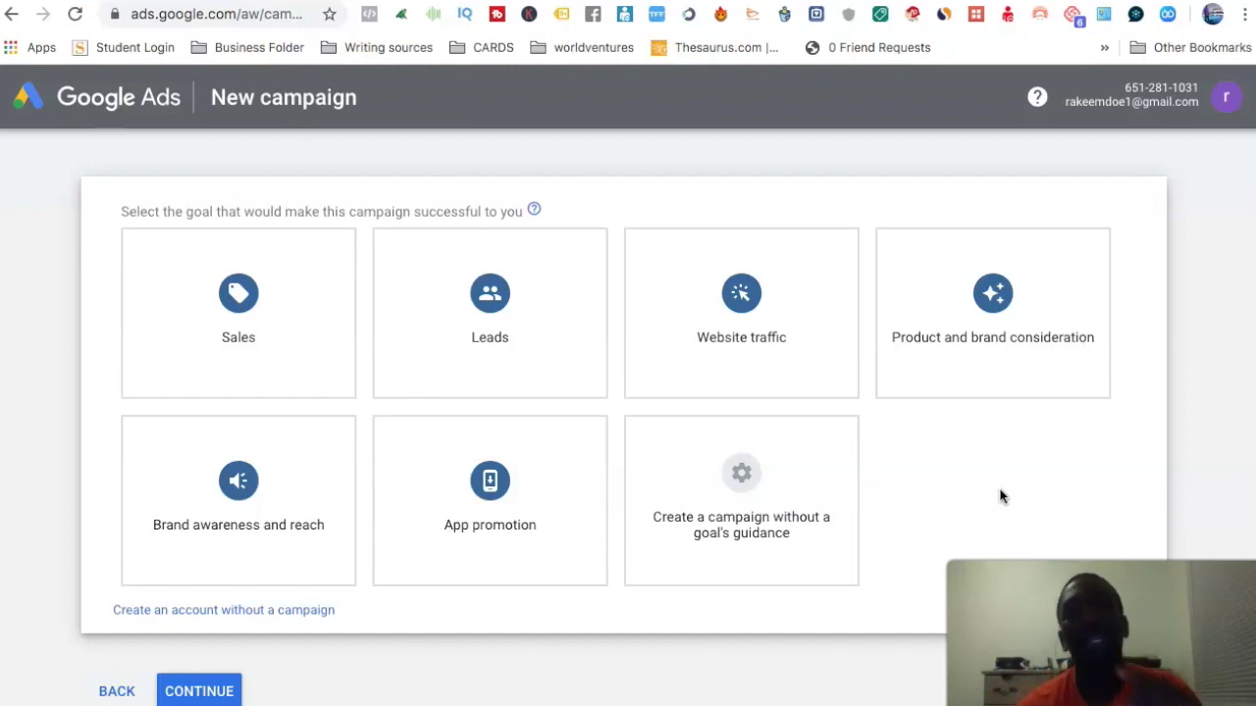
{"action": "scroll", "coordinate": [506, 359], "scroll_direction": "down", "scroll_amount": 1}
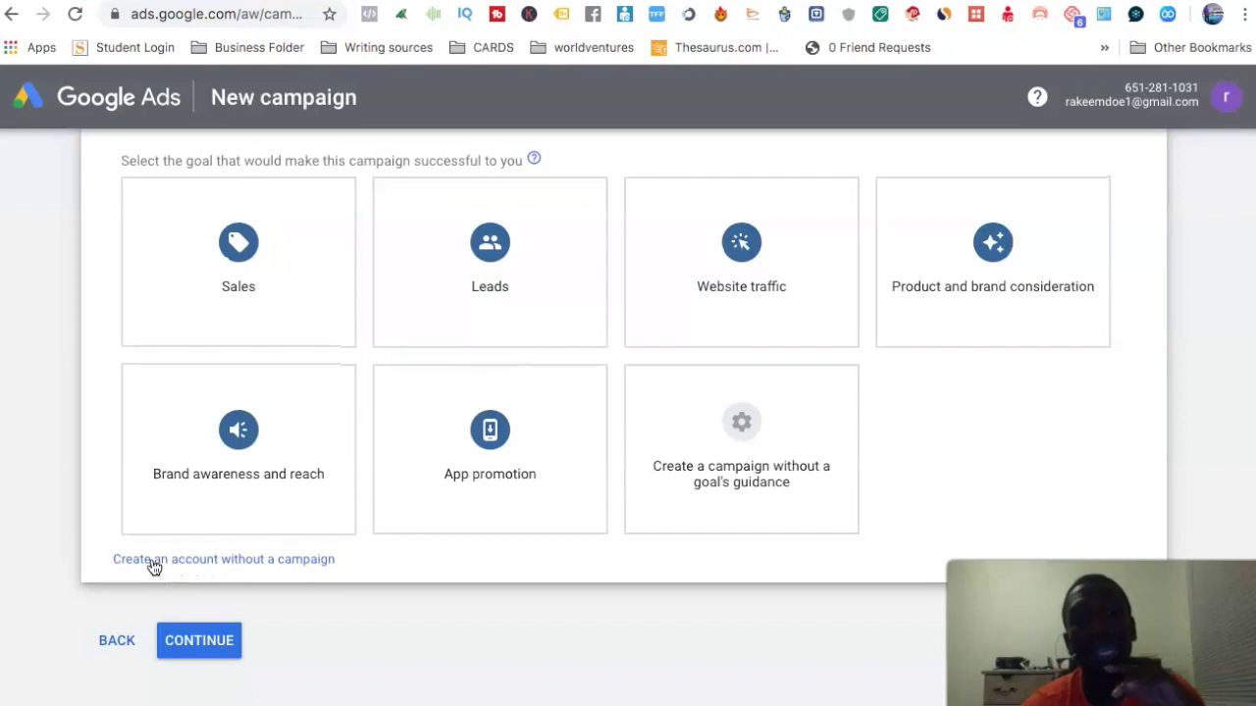
{"action": "left_click", "coordinate": [215, 564]}
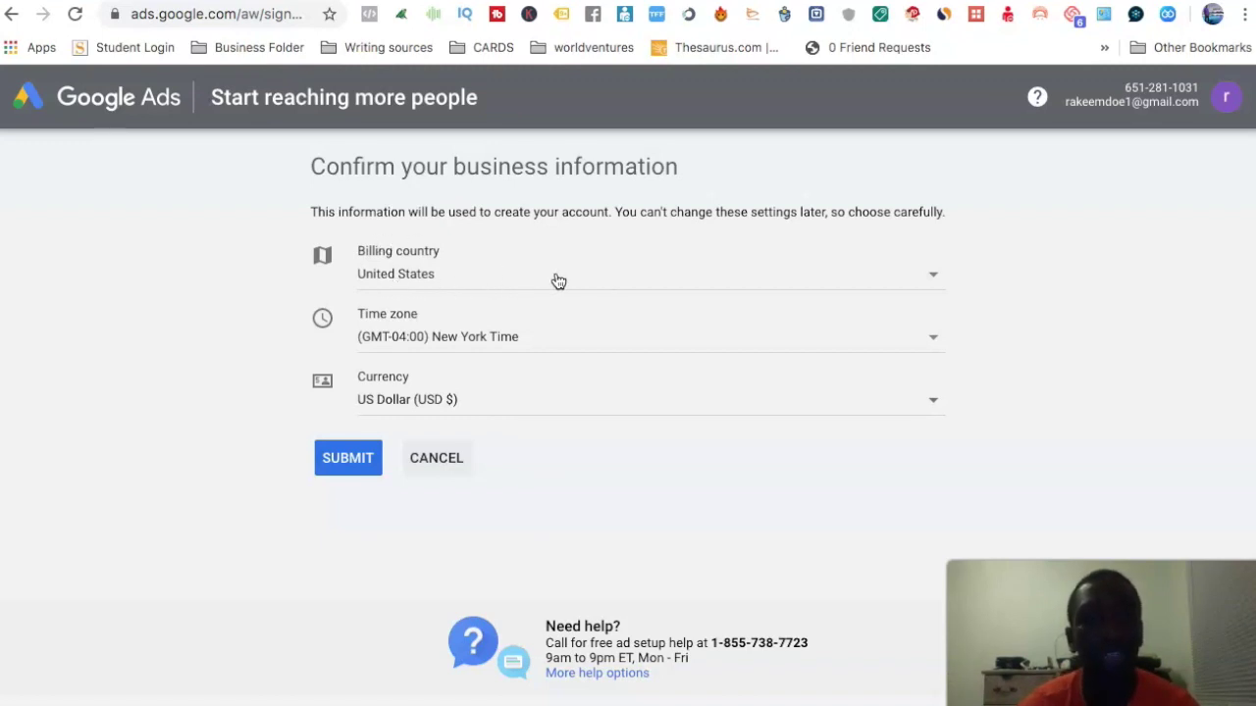
Submit the business details (United States, New York time, USD) and explore the new empty account
{"action": "left_click", "coordinate": [351, 461]}
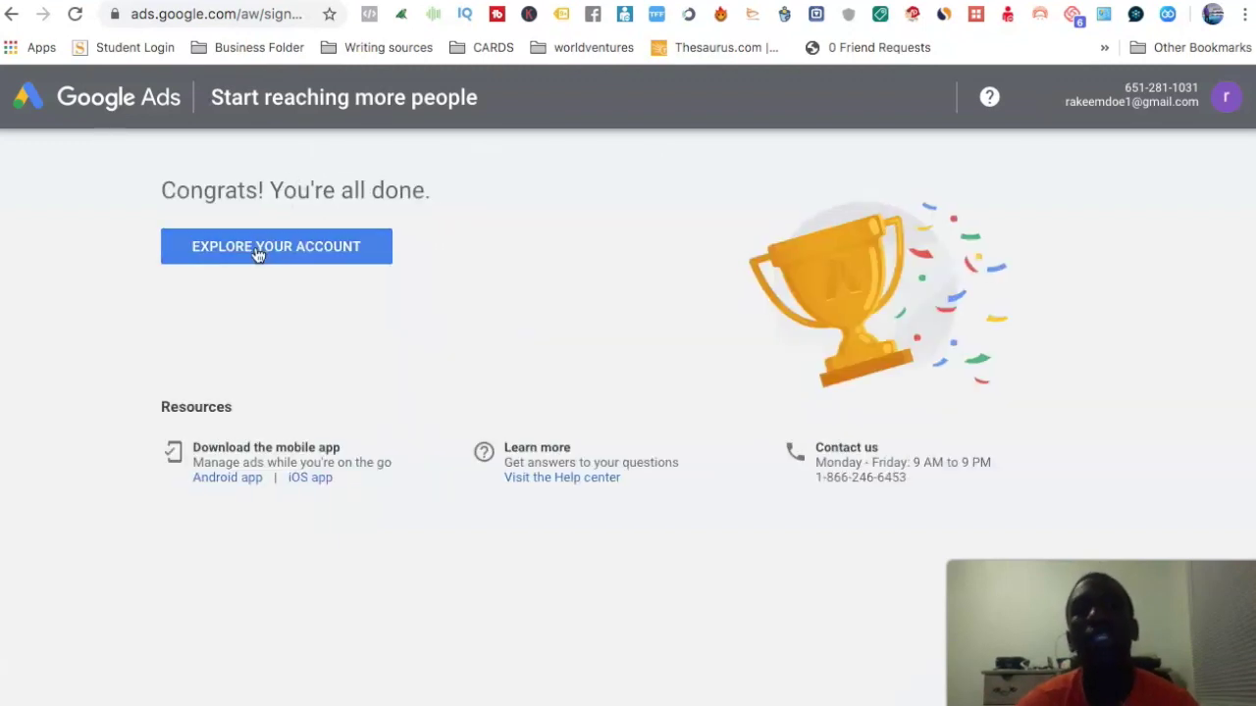
{"action": "left_click", "coordinate": [257, 251]}
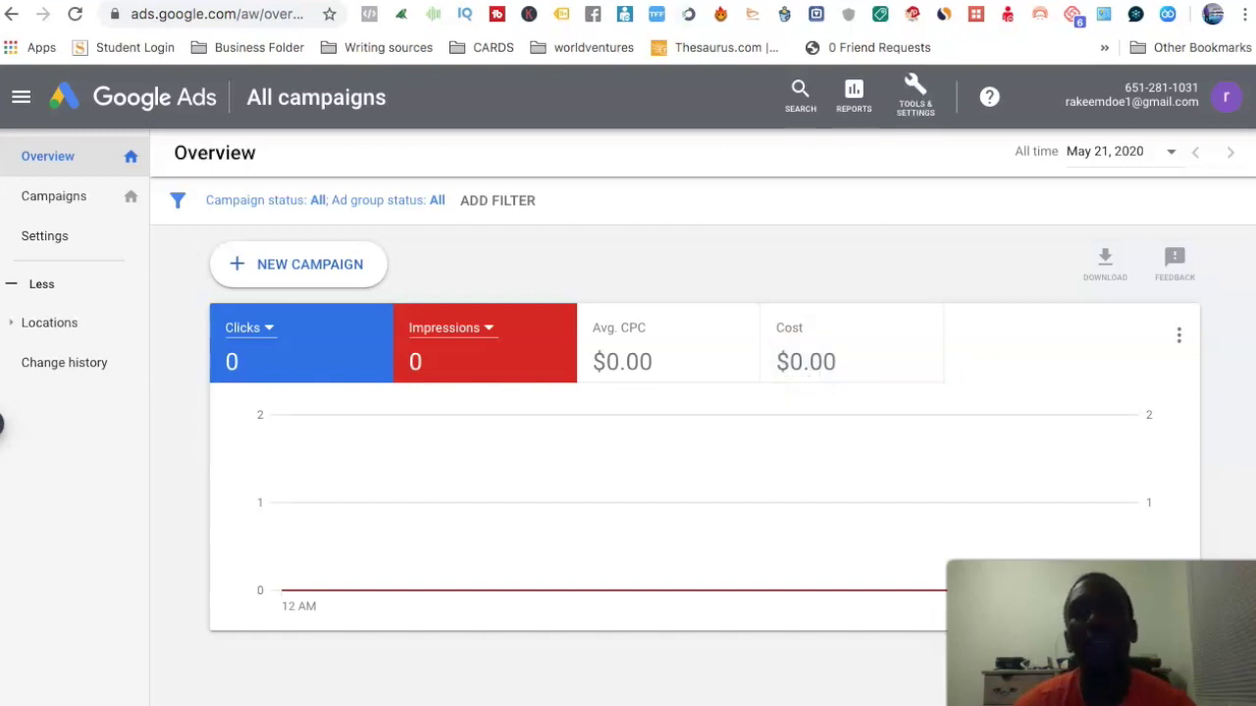
{"action": "key", "text": "ctrl+Tab"}
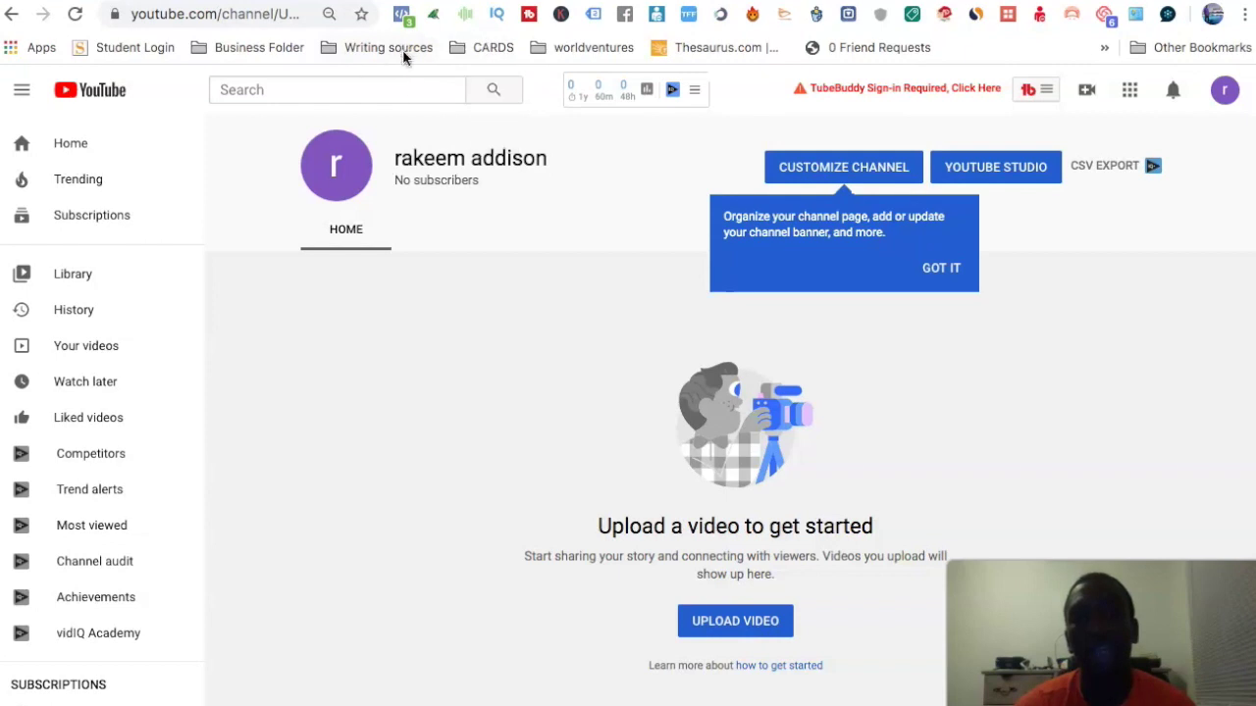
{"action": "key", "text": "ctrl+shift+Tab"}
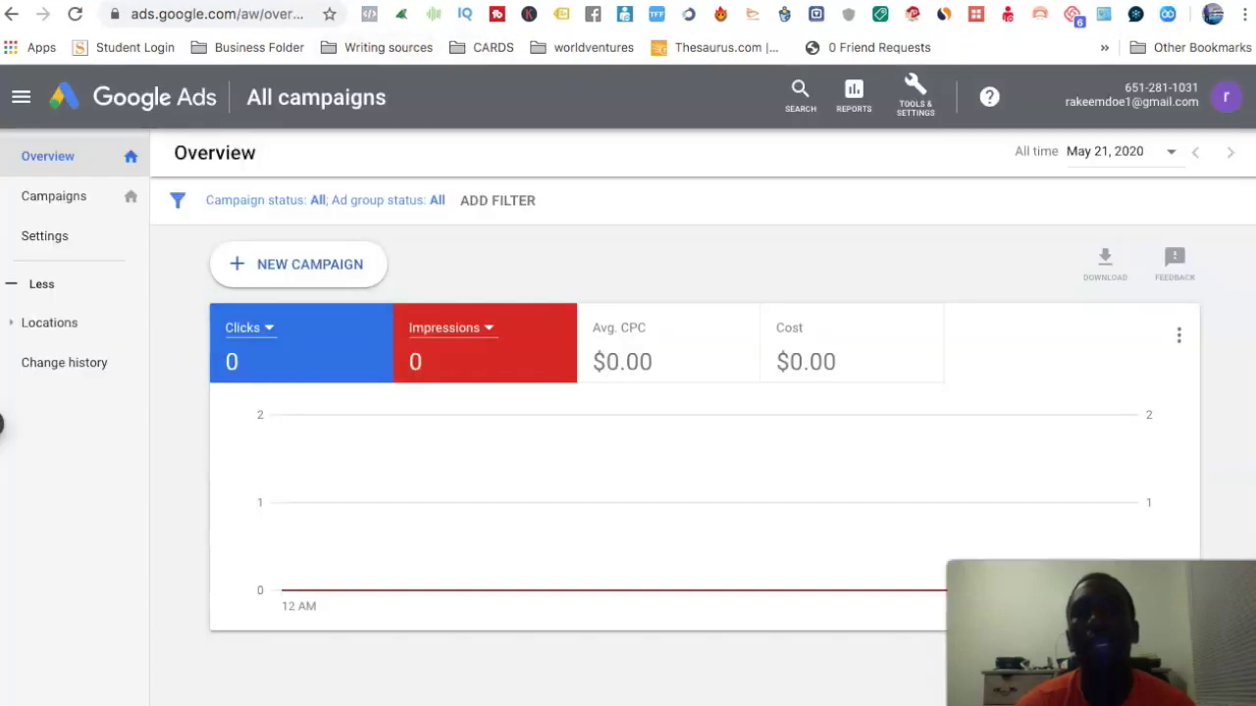
Go to the Linked accounts page under Tools & Settings > Setup
{"action": "left_click", "coordinate": [928, 91]}
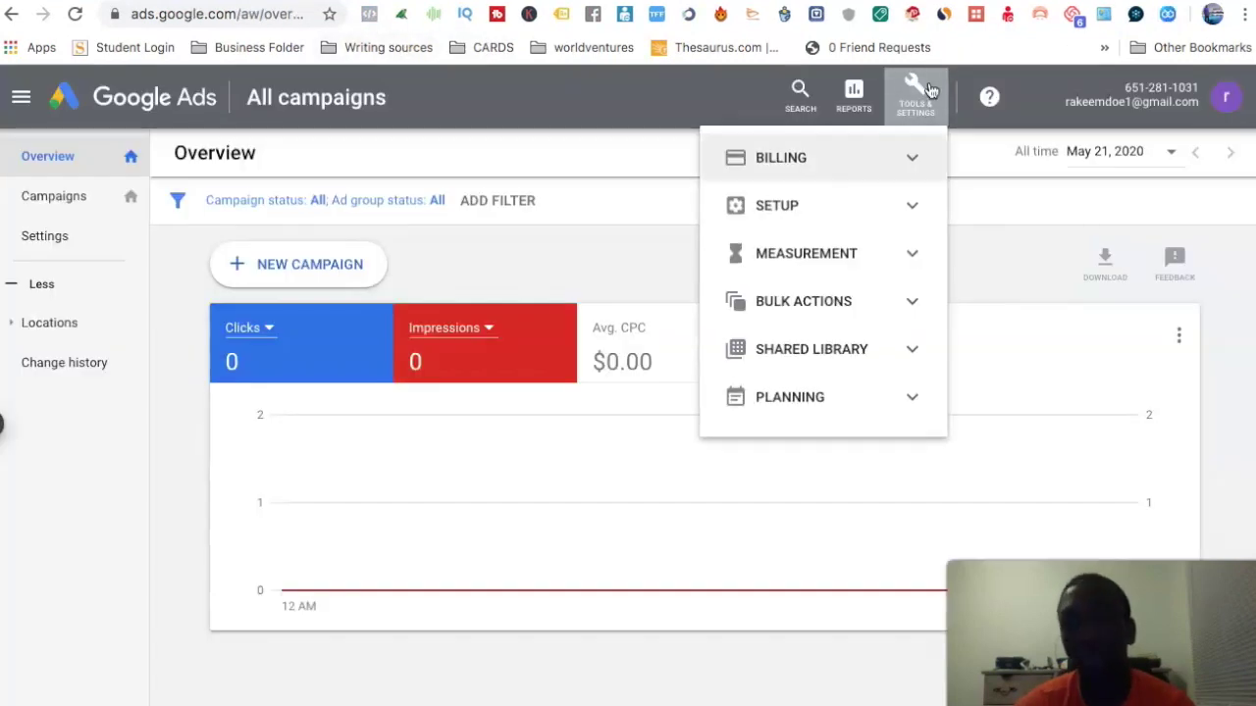
{"action": "left_click", "coordinate": [908, 207]}
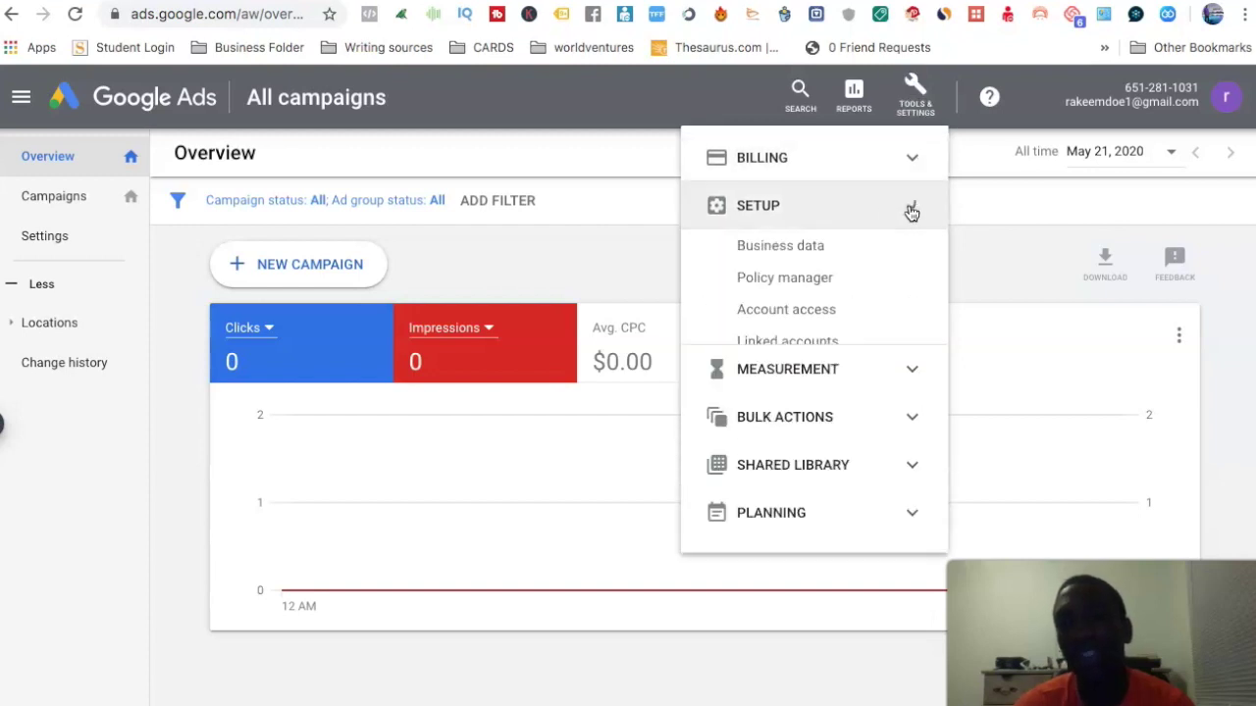
{"action": "left_click", "coordinate": [793, 341]}
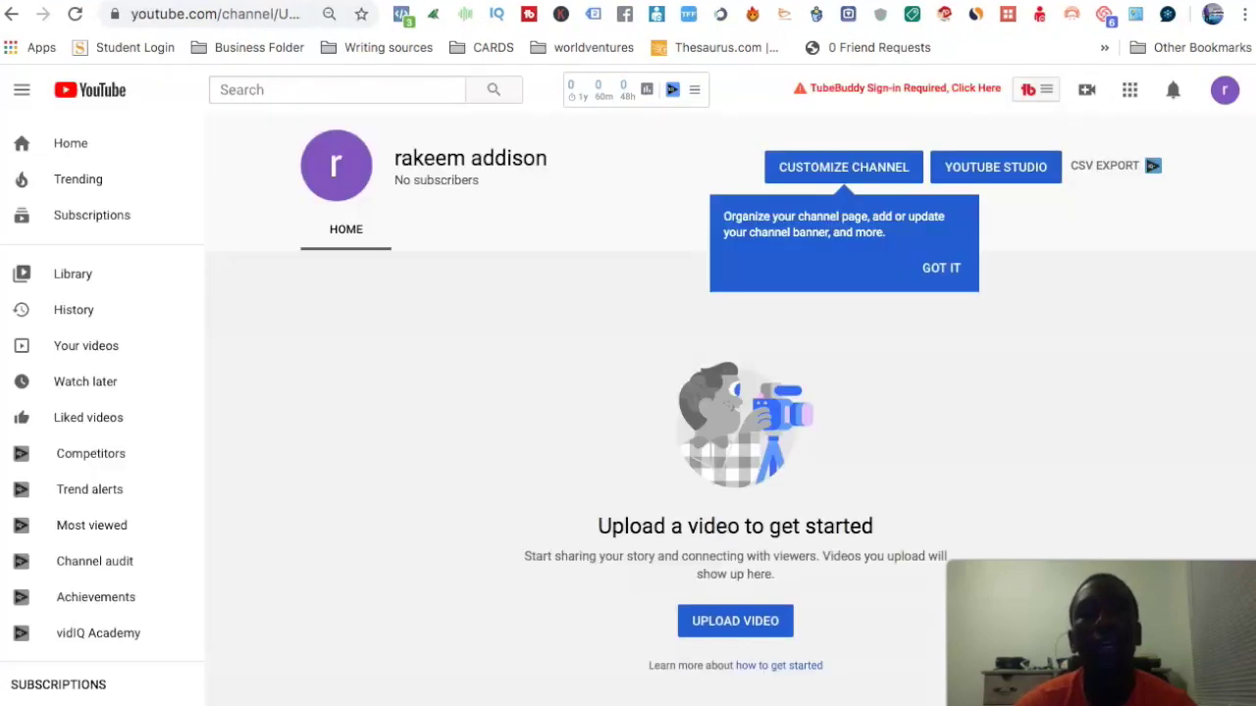
Copy the YouTube channel's web address, then scroll down to the YouTube linking card
{"action": "left_click", "coordinate": [566, 0]}
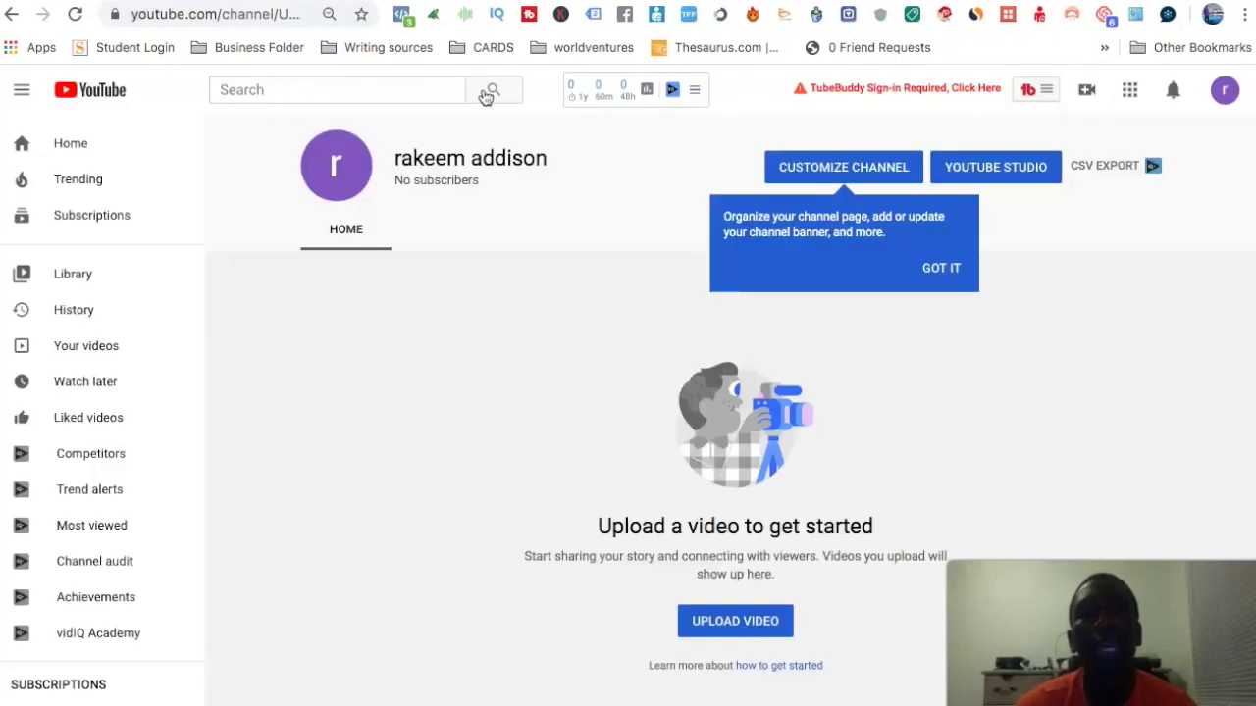
{"action": "left_click", "coordinate": [262, 13]}
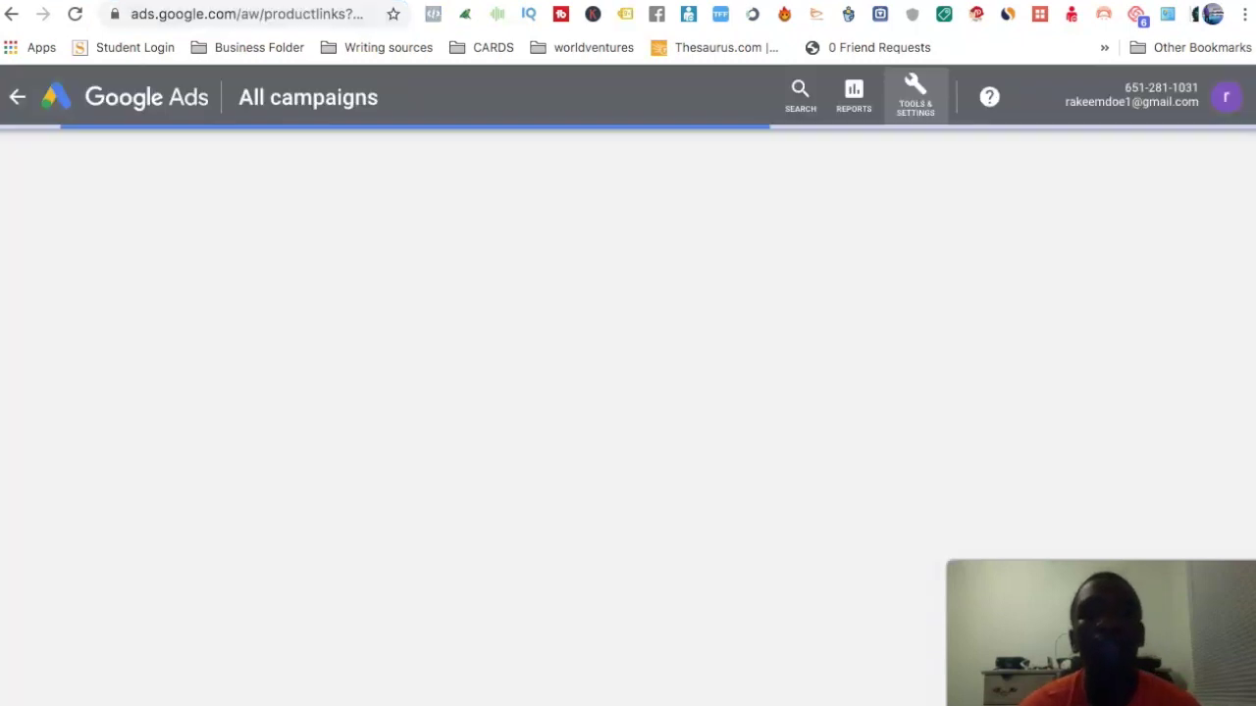
{"action": "left_click", "coordinate": [261, 0]}
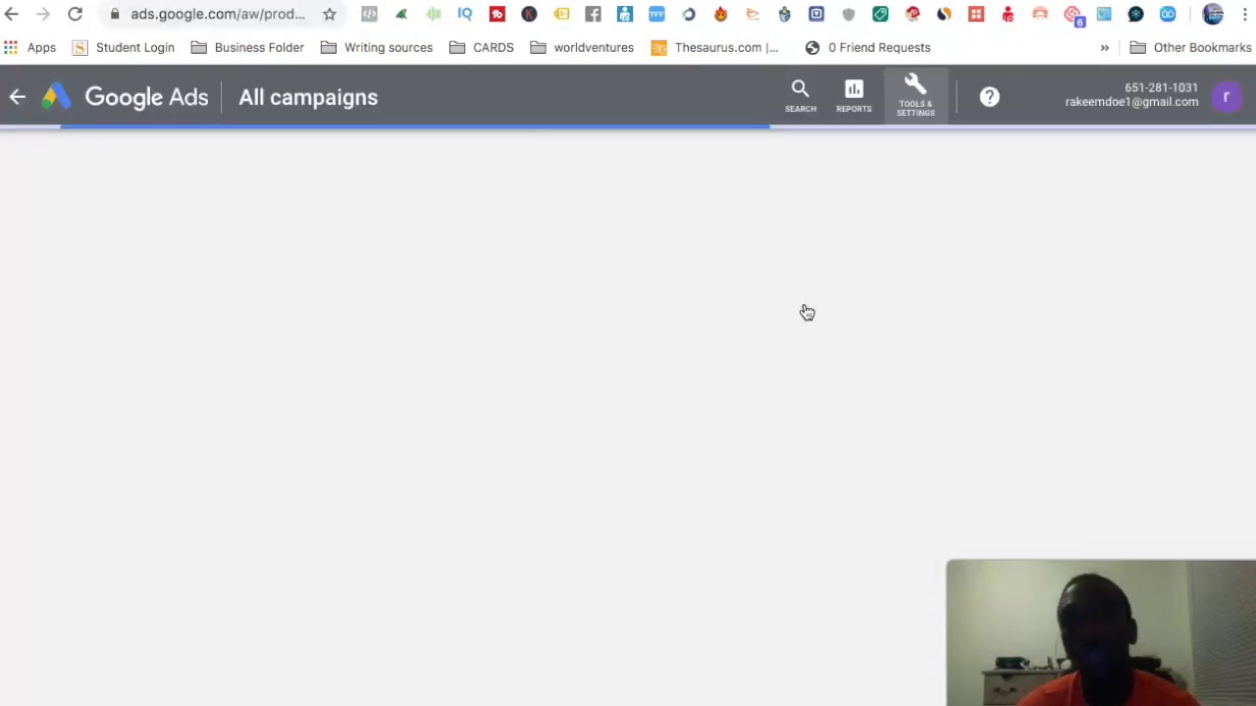
{"action": "scroll", "coordinate": [801, 350], "scroll_direction": "down", "scroll_amount": 5}
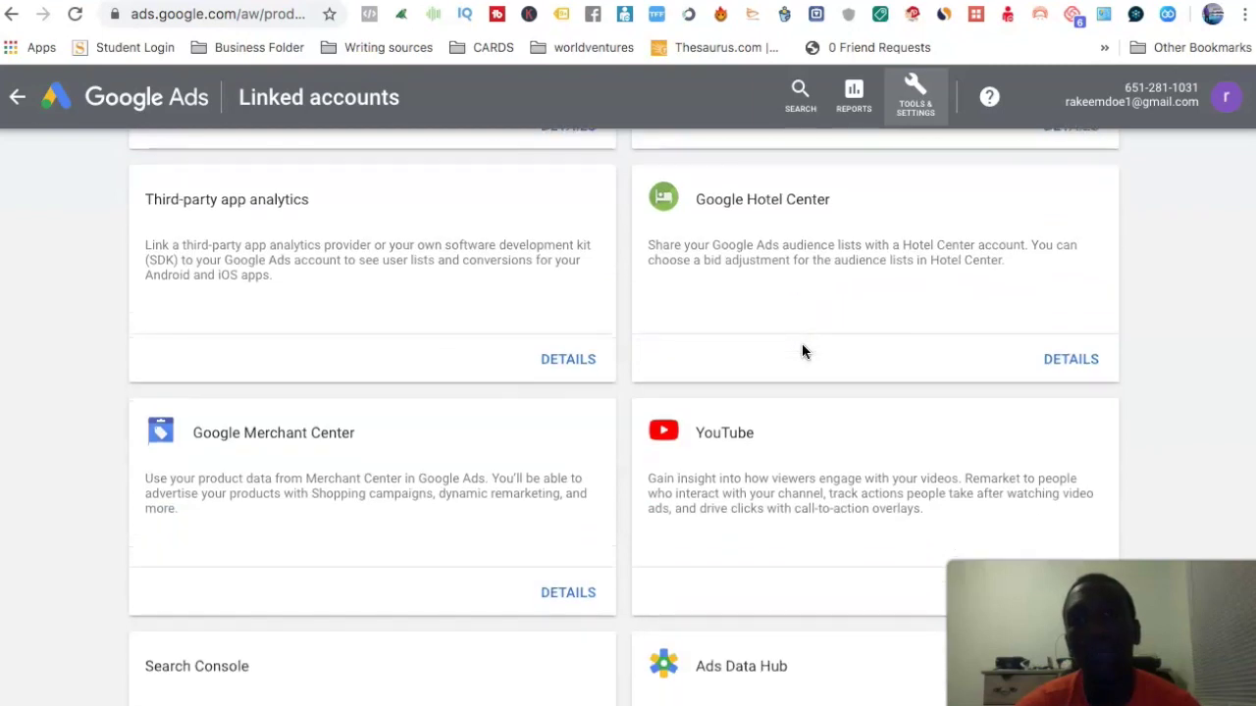
{"action": "scroll", "coordinate": [803, 351], "scroll_direction": "down", "scroll_amount": 1}
Start linking a YouTube channel and paste the channel URL into the channel search
{"action": "left_click", "coordinate": [1072, 527]}
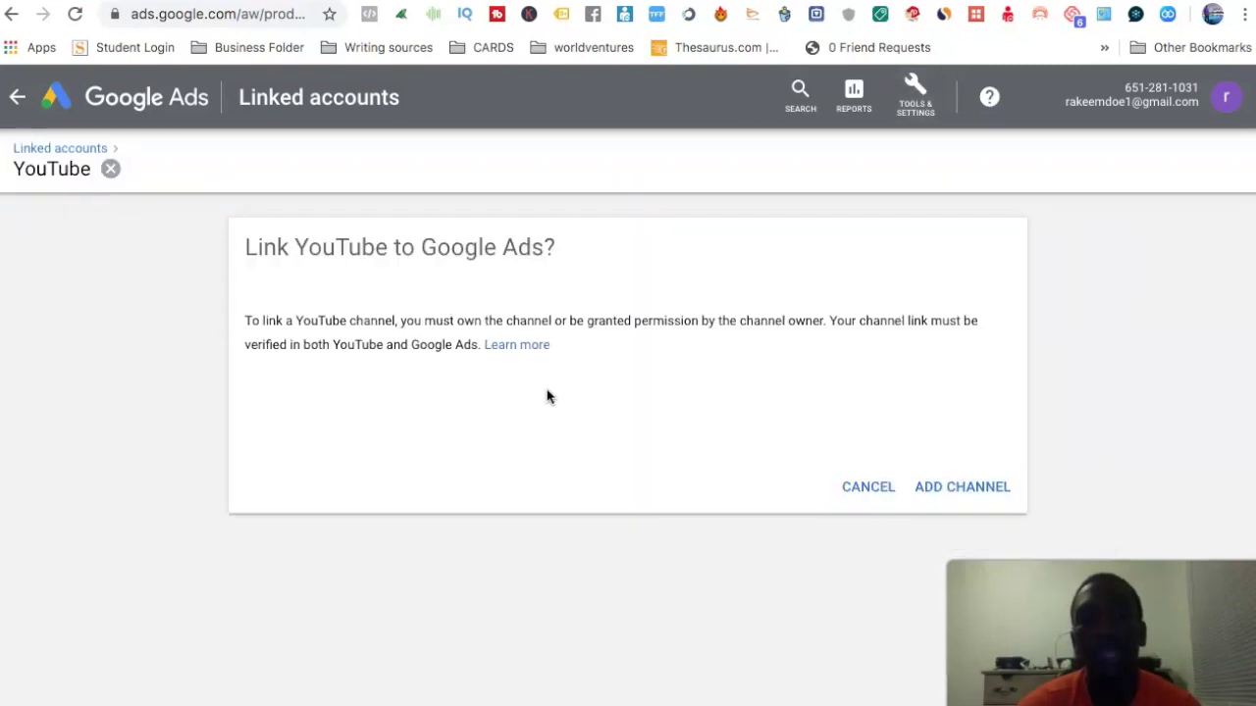
{"action": "left_click", "coordinate": [969, 487]}
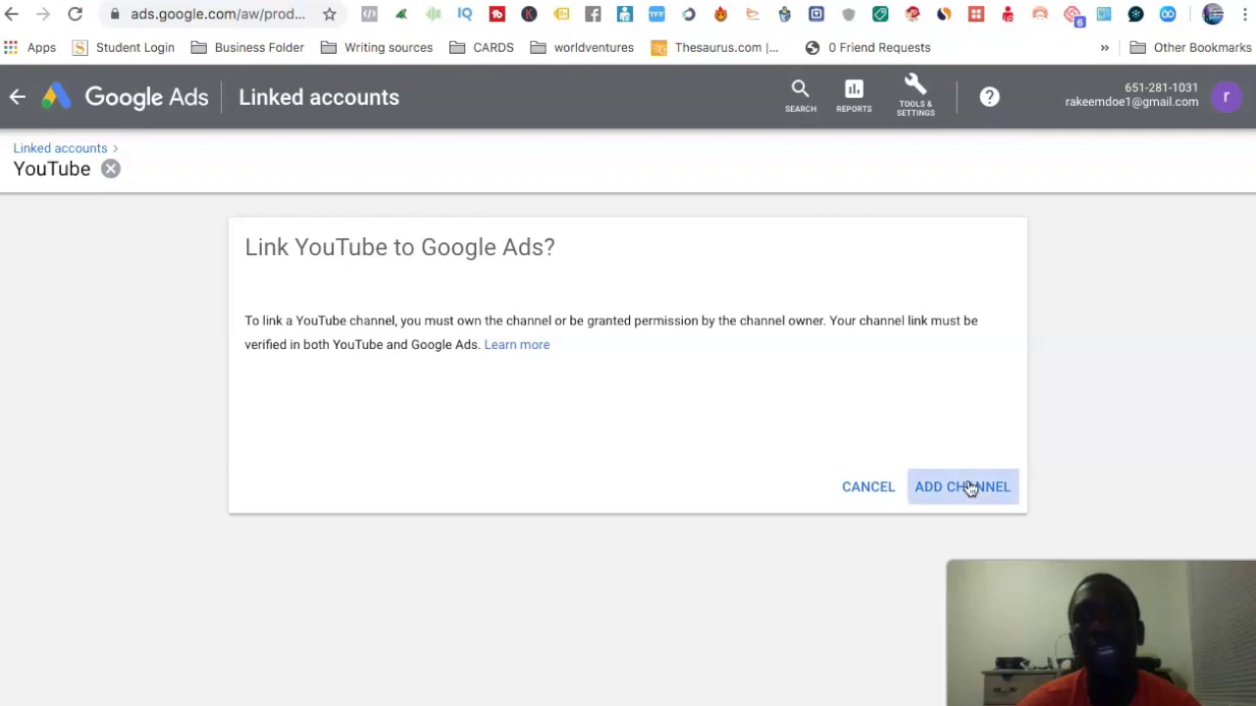
{"action": "left_click", "coordinate": [545, 443]}
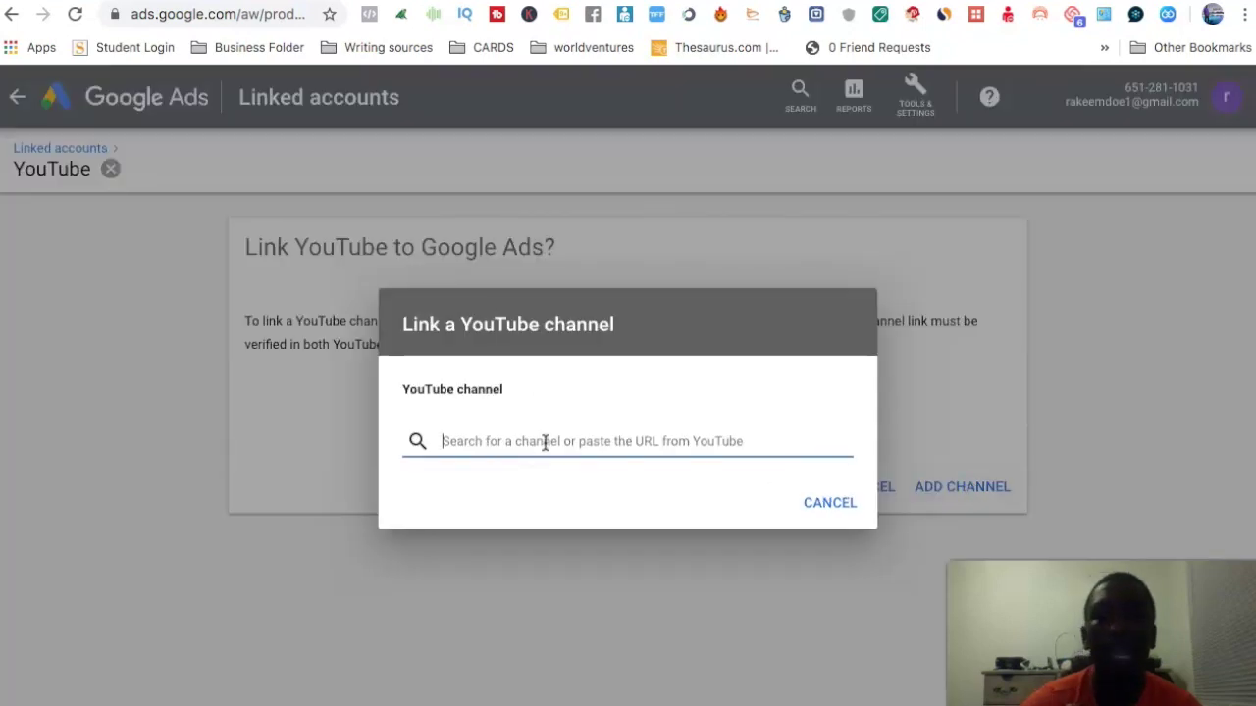
{"action": "type", "text": "https://www.youtube.com/channel/UCEPqf9MQEaJxJJS3c1WA9GQ/?guided_help_flow=5"}
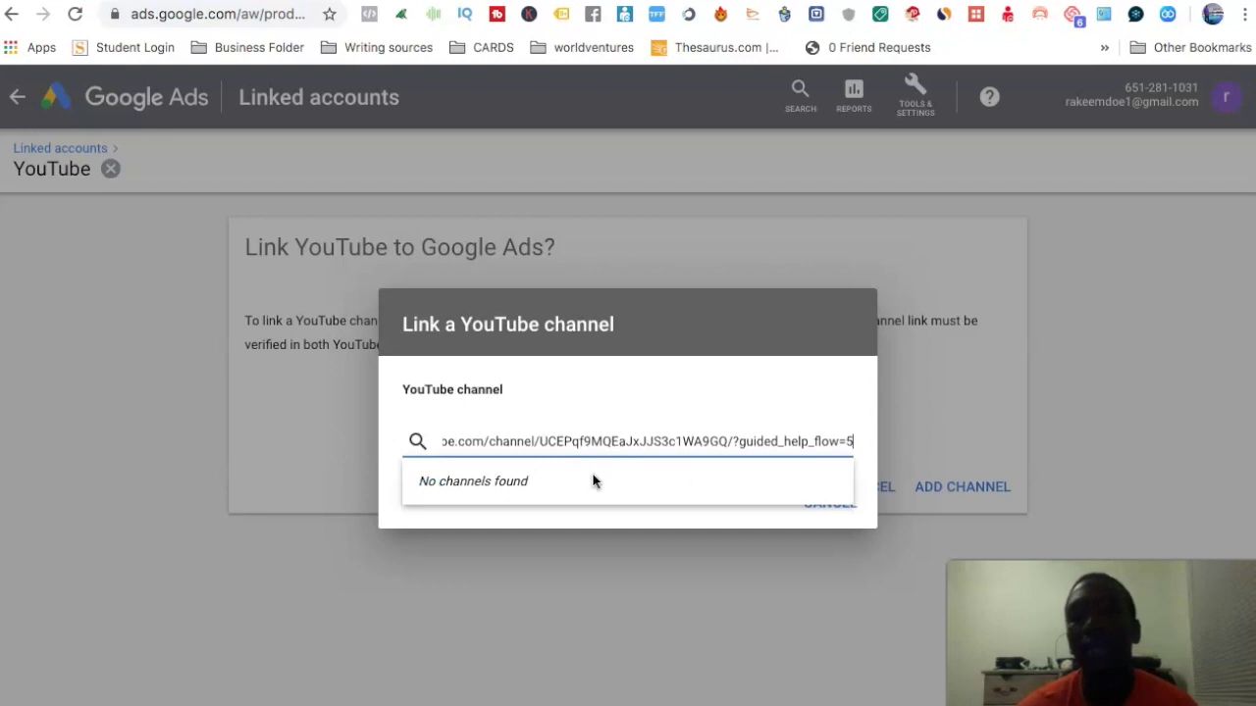
{"action": "left_click", "coordinate": [729, 394]}
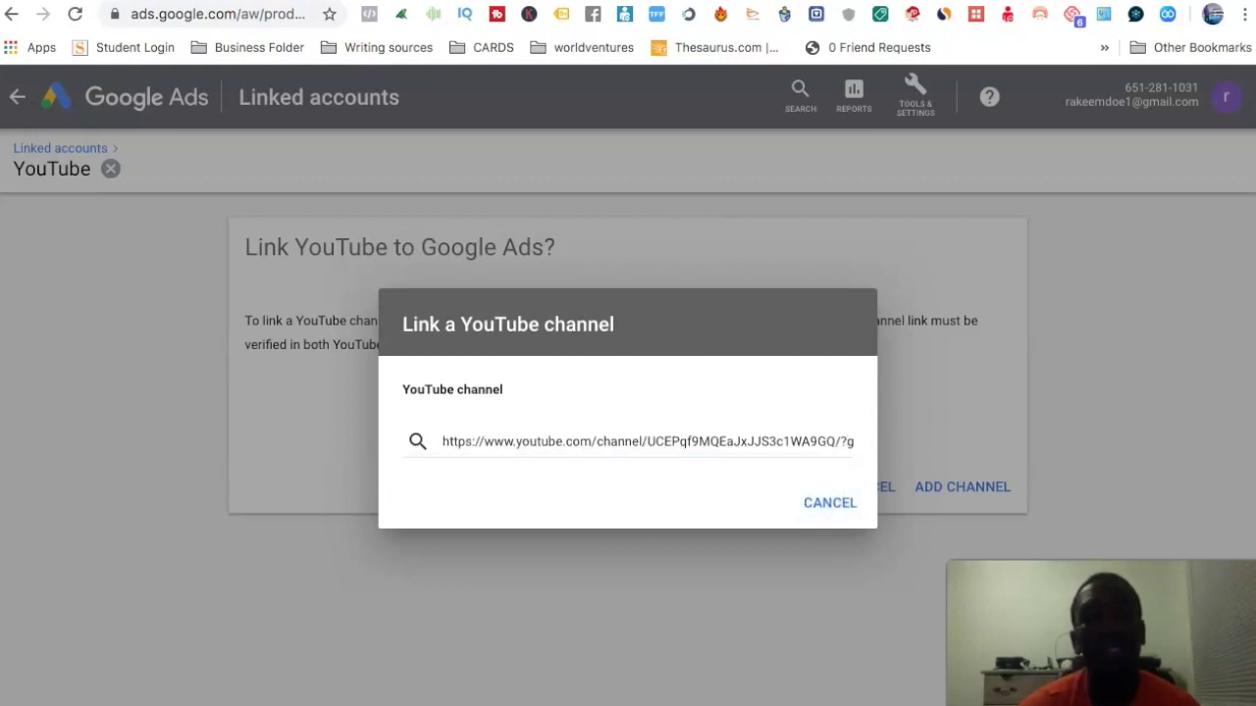
Copy the full web address from the YouTube channel tab
{"action": "key", "text": "ctrl+Tab"}
{"action": "left_click", "coordinate": [245, 18]}
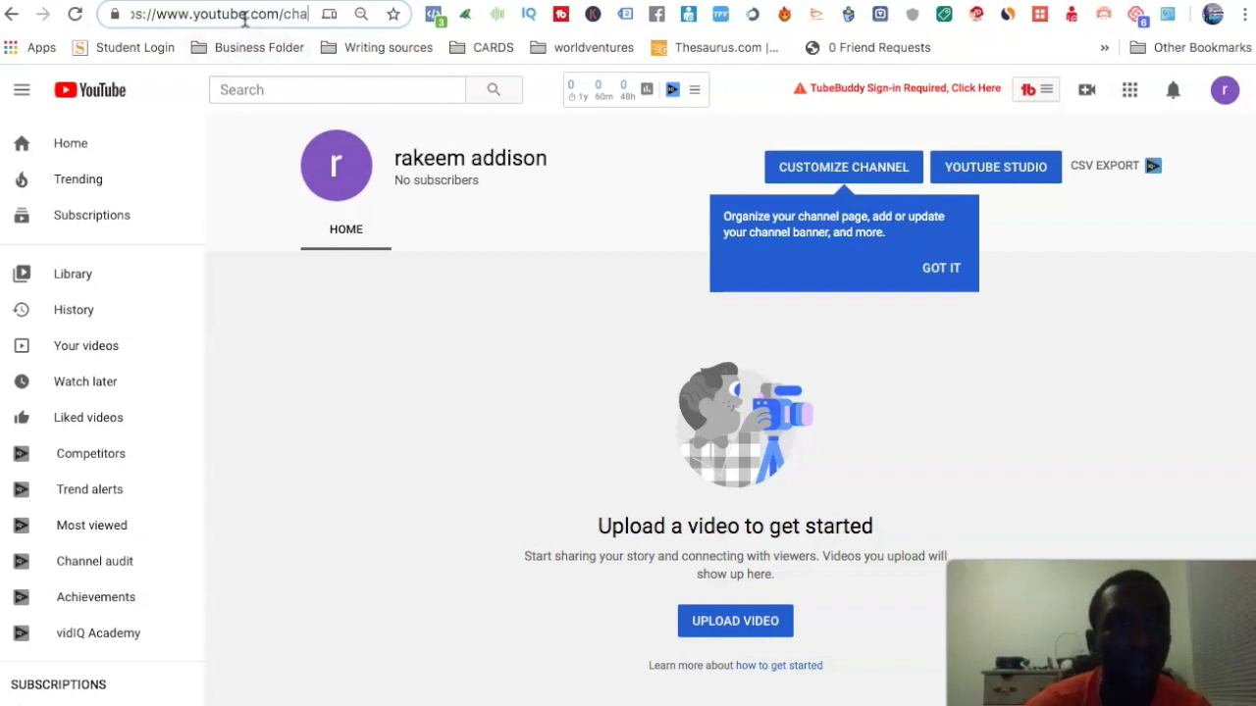
{"action": "left_click_drag", "start_coordinate": [264, 14], "coordinate": [306, 14]}
{"action": "left_click", "coordinate": [172, 20]}
{"action": "left_click_drag", "start_coordinate": [173, 19], "coordinate": [144, 14]}
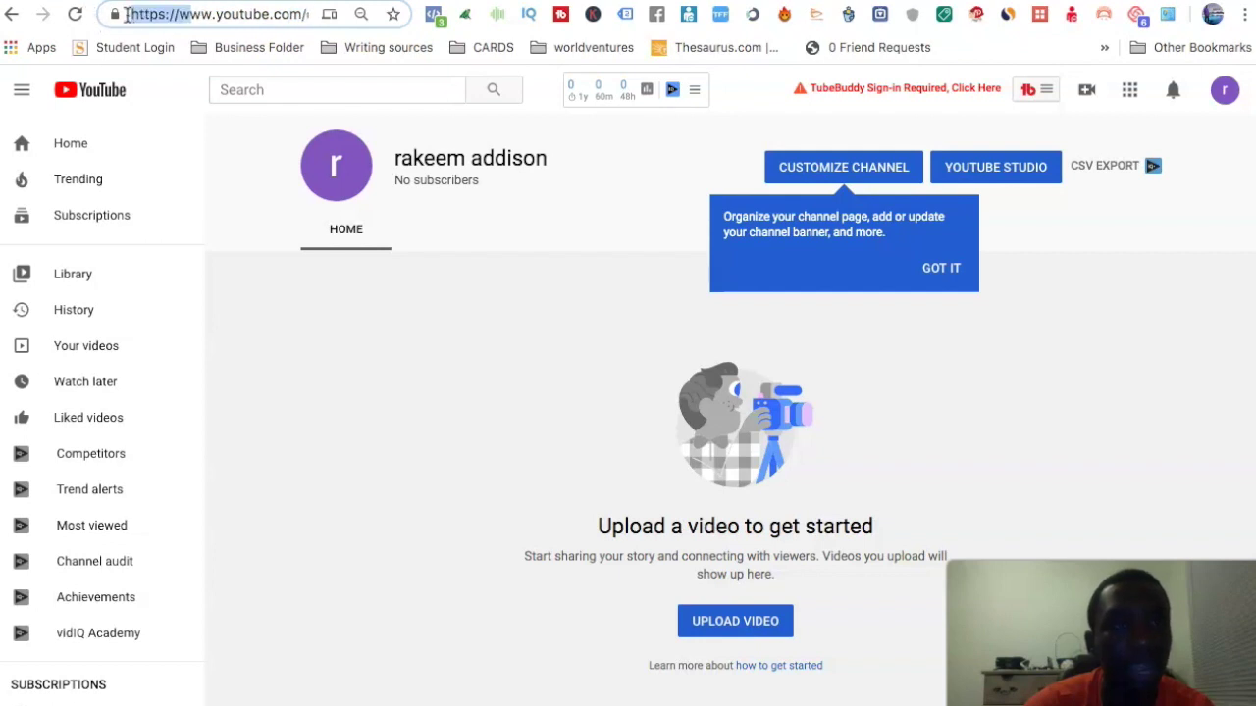
{"action": "left_click", "coordinate": [131, 16]}
{"action": "left_click_drag", "start_coordinate": [131, 19], "coordinate": [256, 14]}
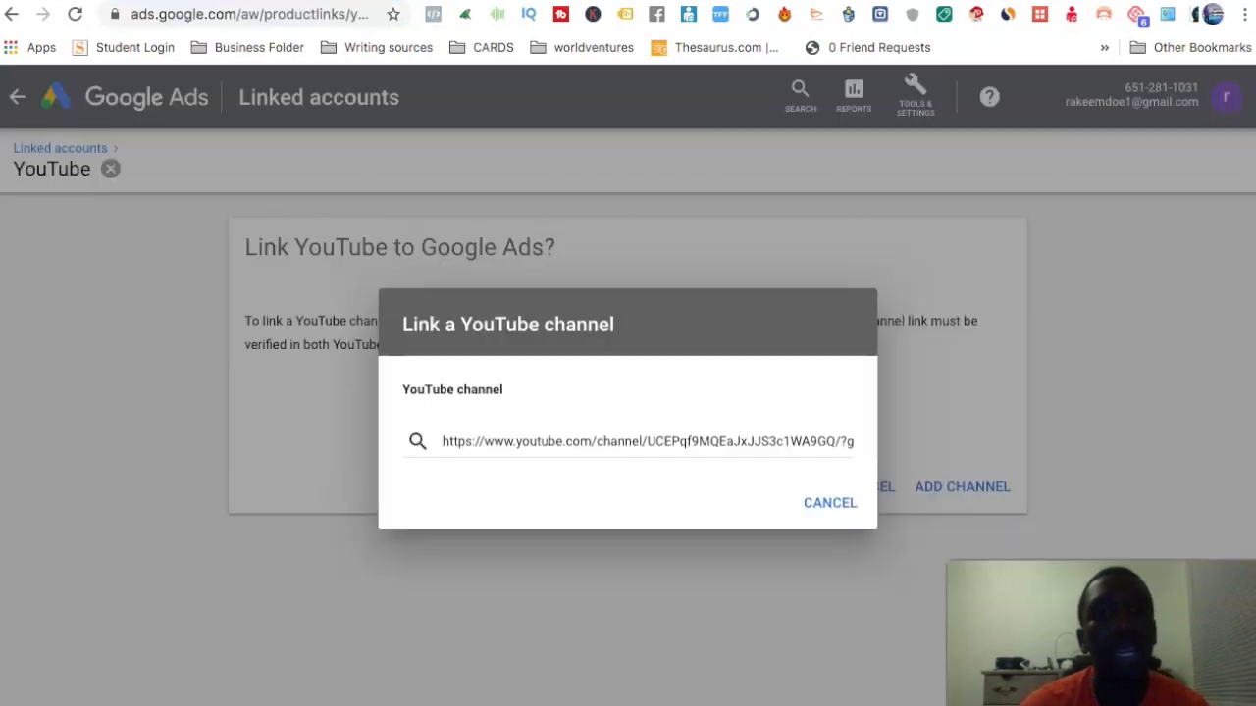
Replace the search with the fresh channel URL, pick the channel, and select 'I own this channel'
{"action": "left_click", "coordinate": [577, 437]}
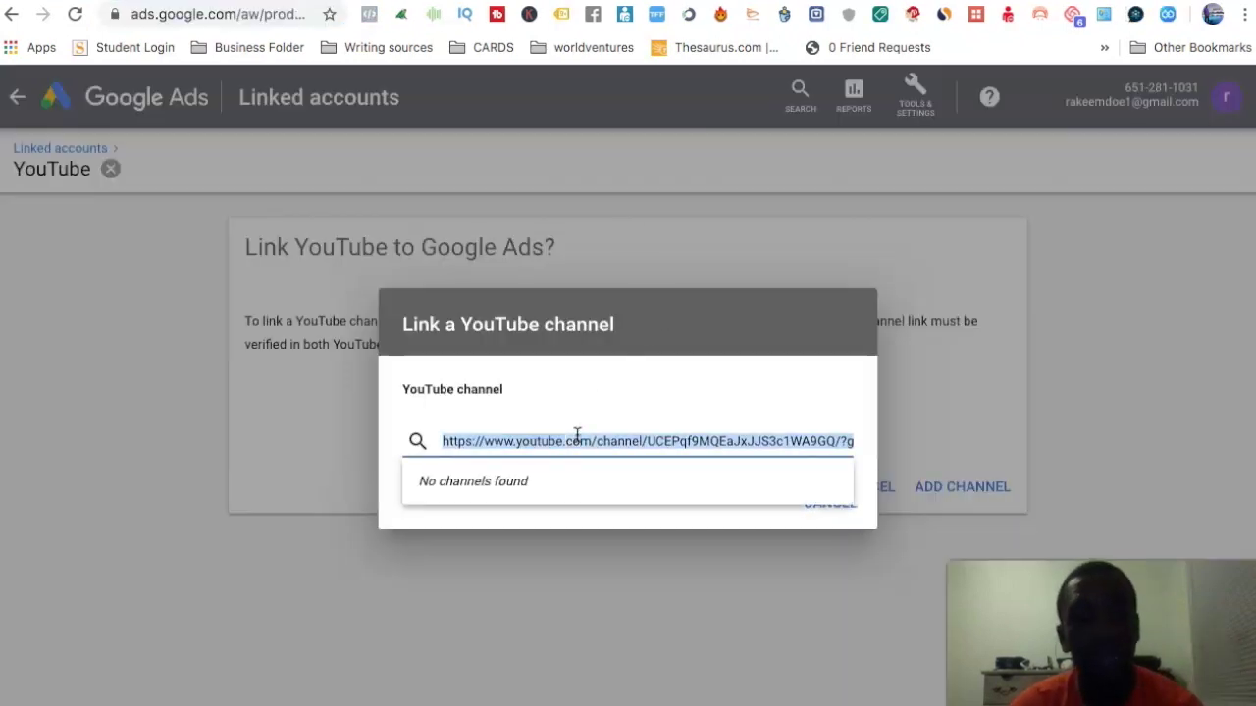
{"action": "left_click", "coordinate": [812, 405]}
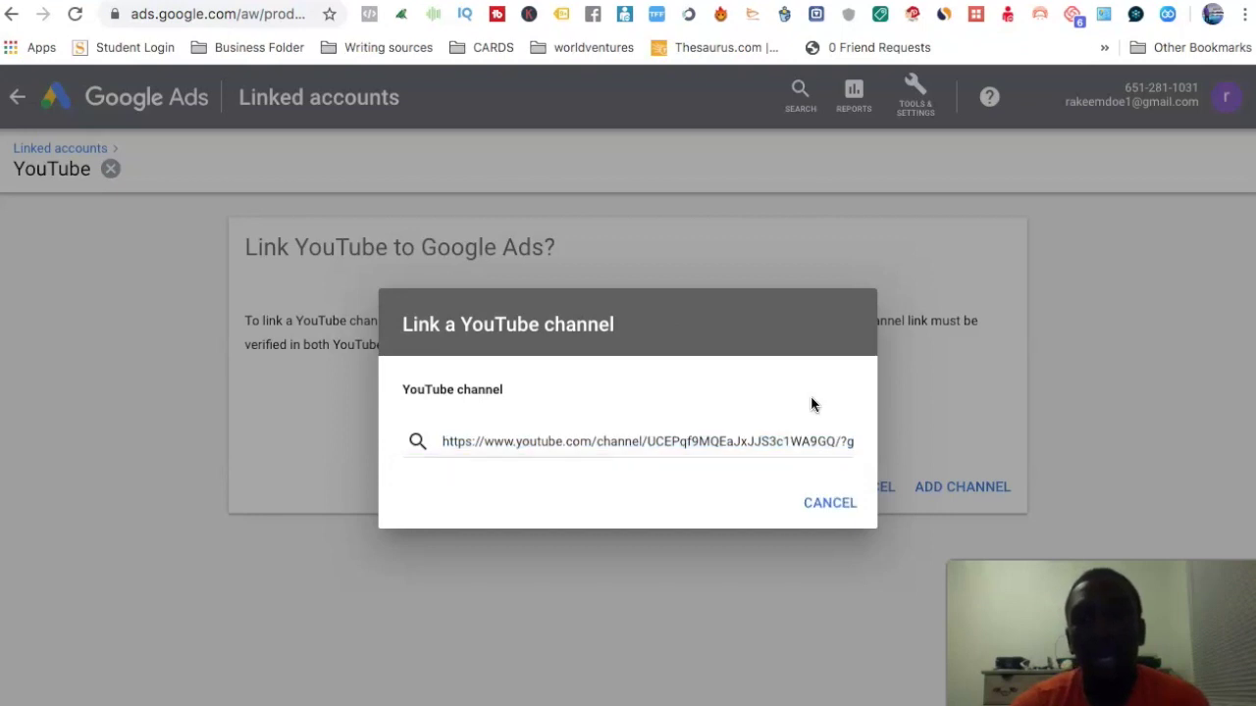
{"action": "left_click", "coordinate": [754, 440]}
{"action": "key", "text": "BackSpace"}
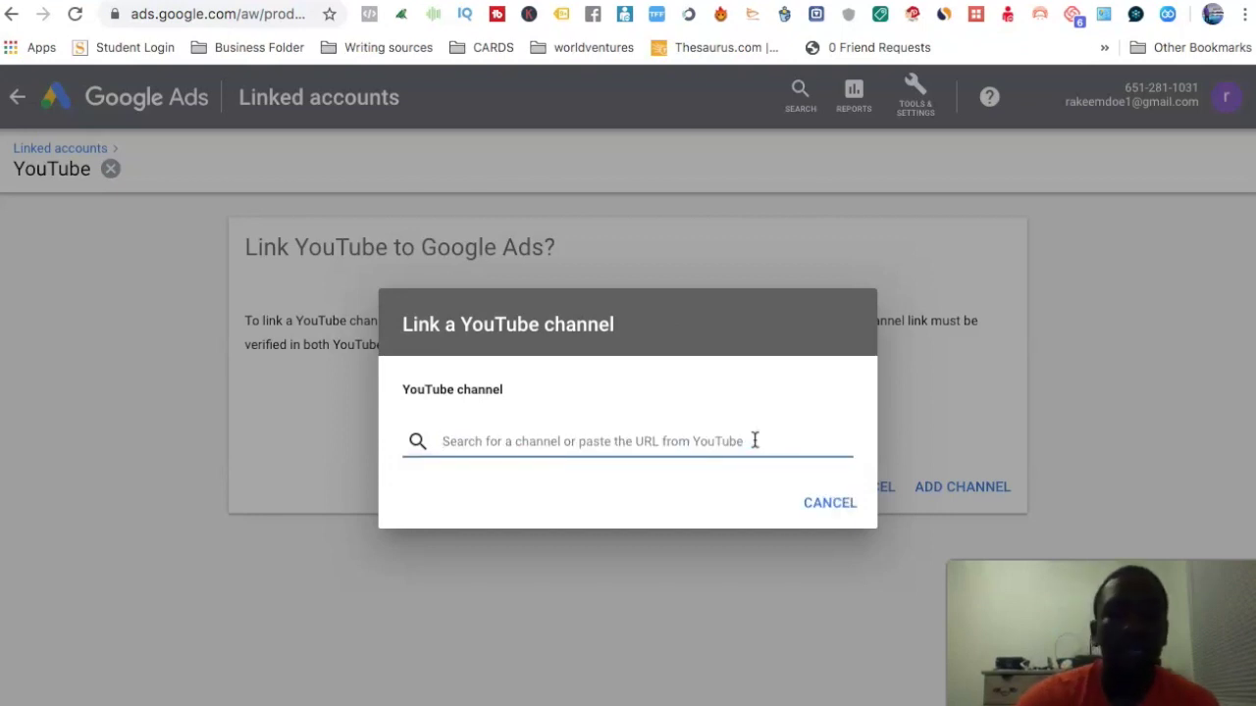
{"action": "key", "text": "ctrl+v"}
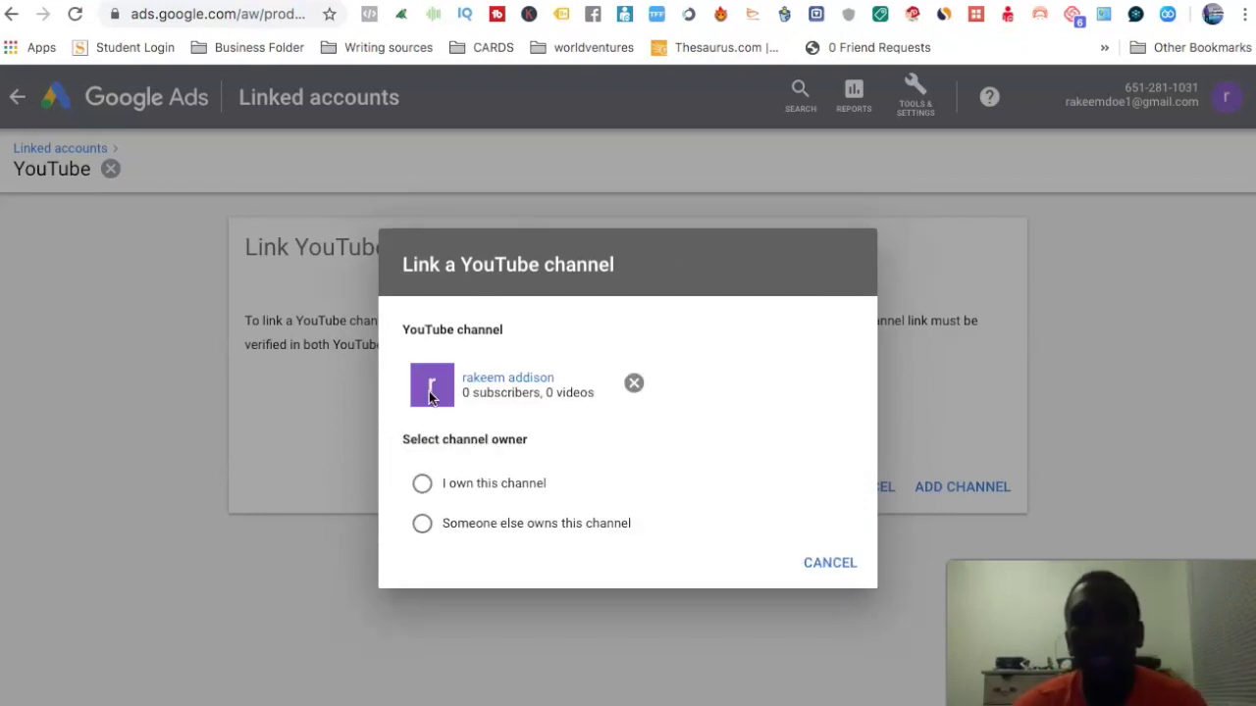
{"action": "left_click", "coordinate": [424, 483]}
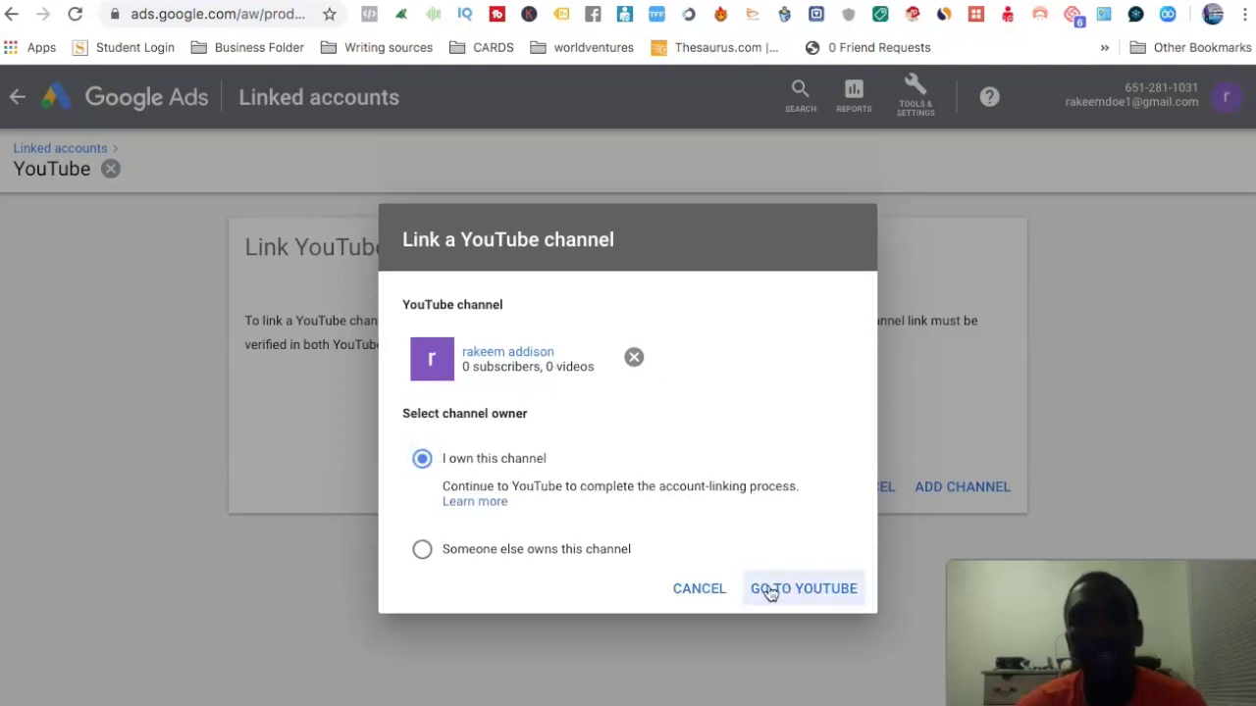
Go to YouTube, switch to the channel's account, then send the link request from Google Ads
{"action": "left_click", "coordinate": [813, 589]}
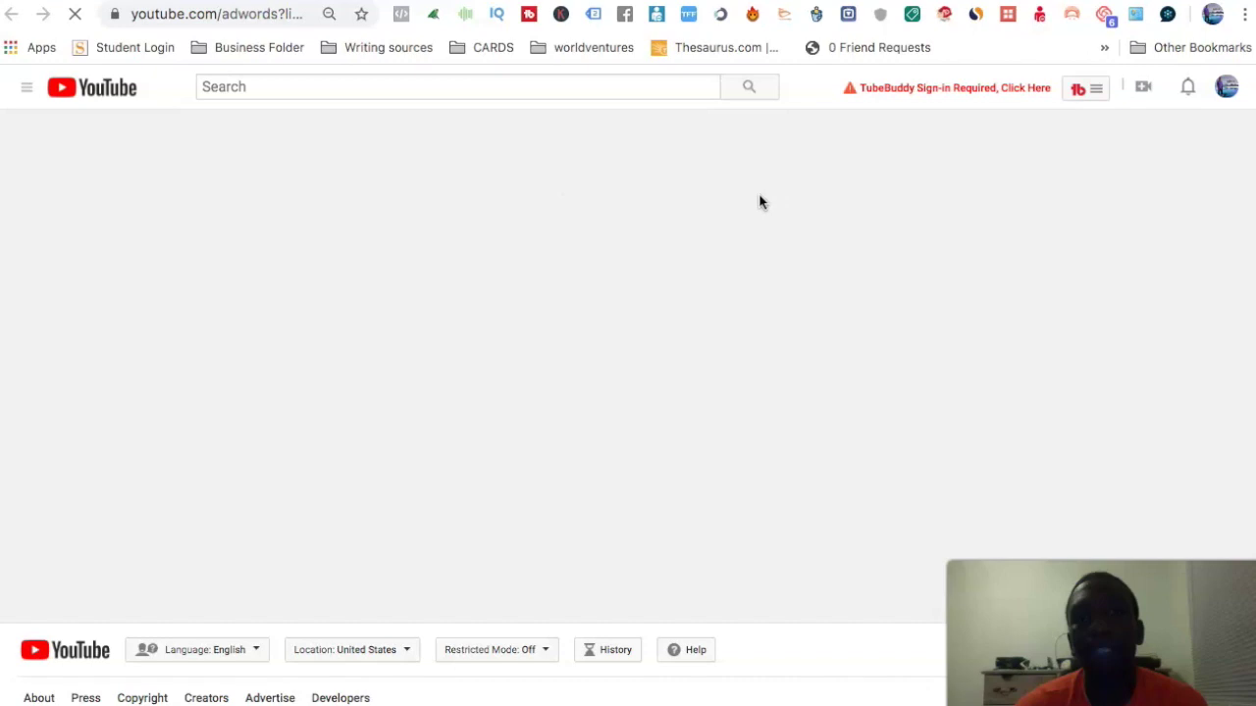
{"action": "left_click", "coordinate": [1227, 89]}
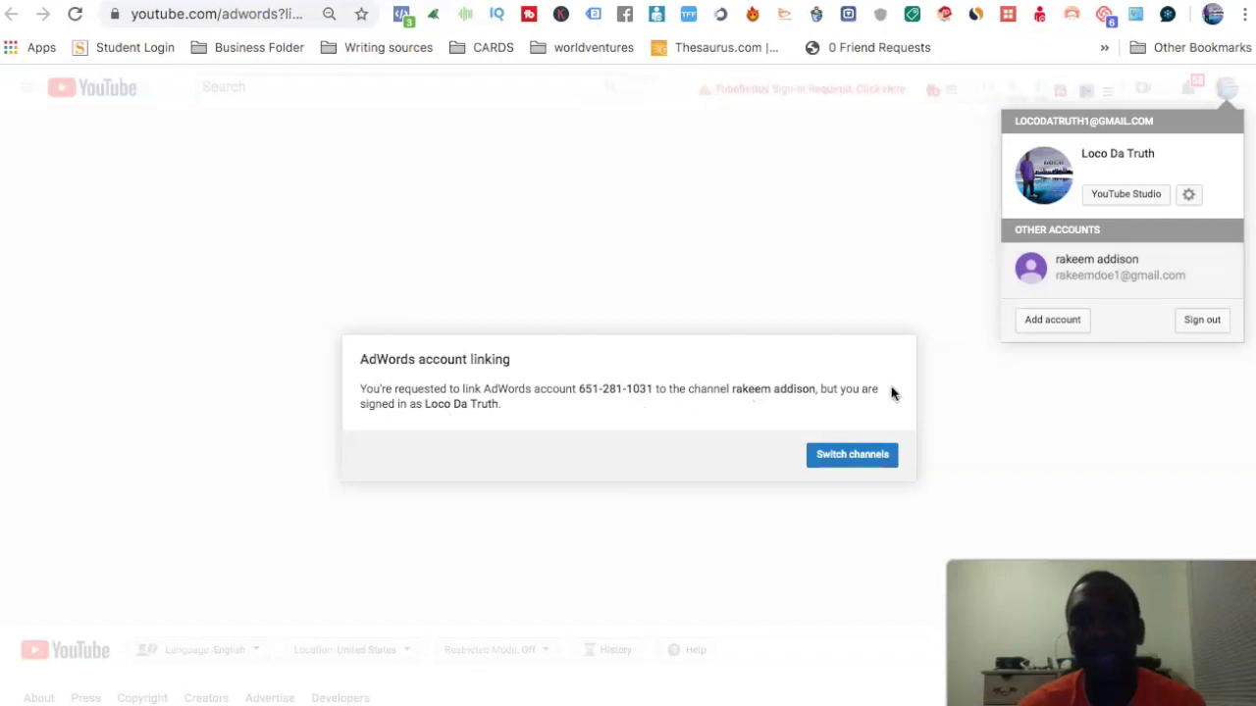
{"action": "left_click", "coordinate": [878, 459]}
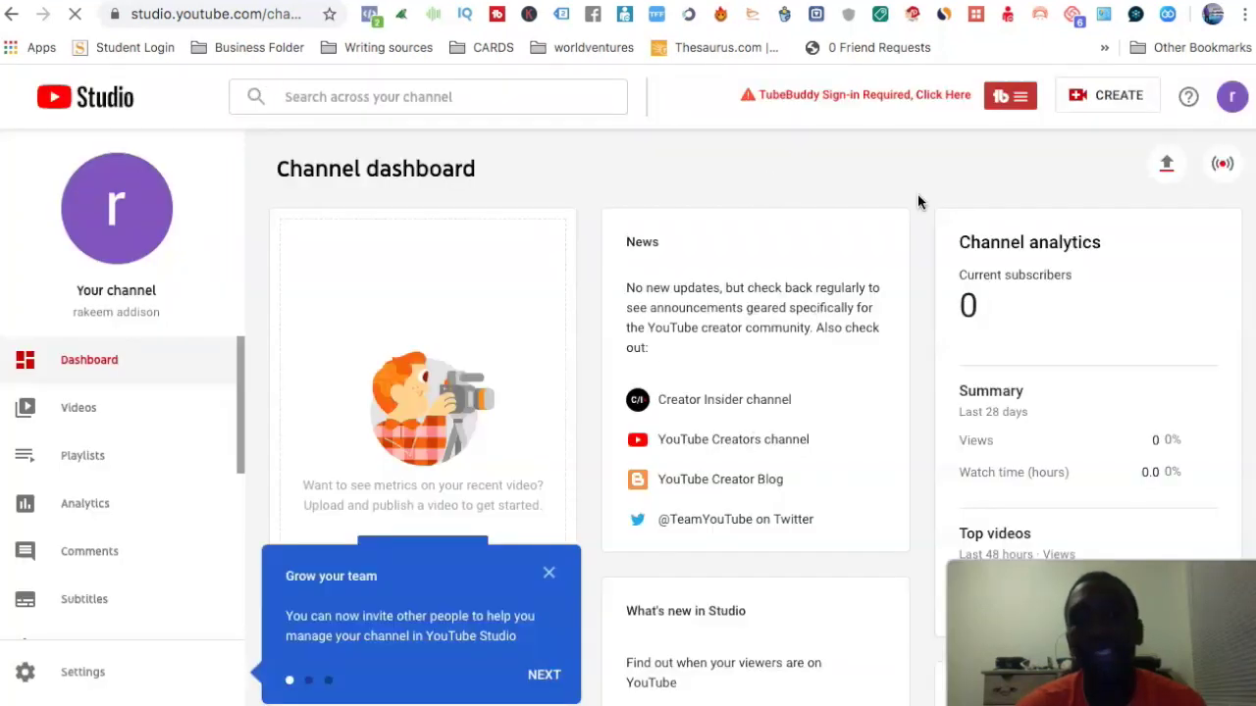
{"action": "left_click", "coordinate": [210, 2]}
{"action": "left_click", "coordinate": [757, 585]}
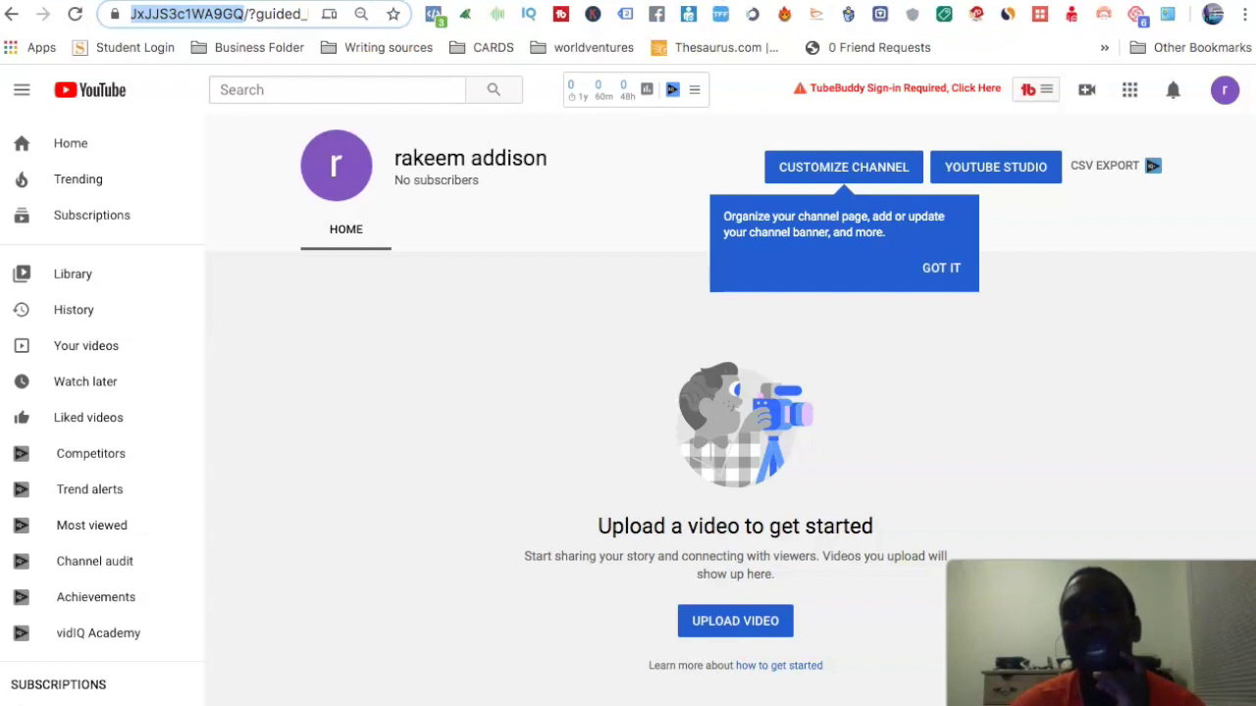
Go to Gmail, switch to the new account, and open the 'Create ads for your new Google Ads account' email
{"action": "key", "text": "BackSpace"}
{"action": "type", "text": "gmail.com"}
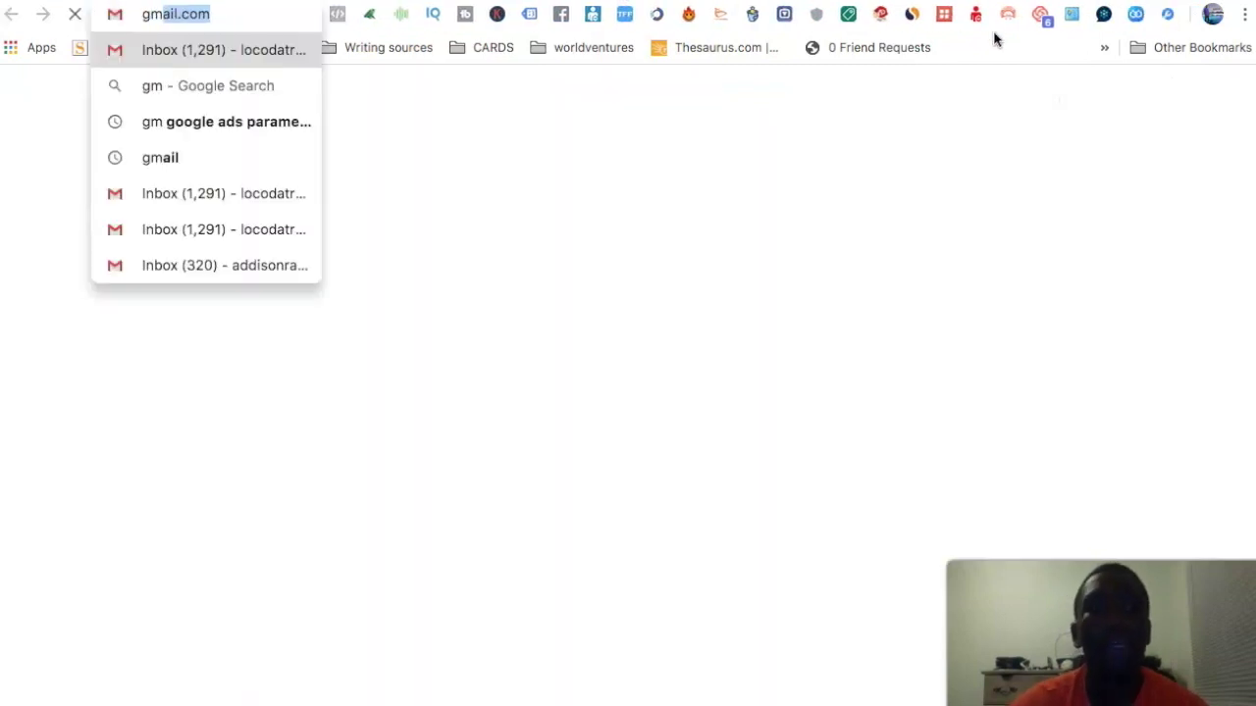
{"action": "key", "text": "Return"}
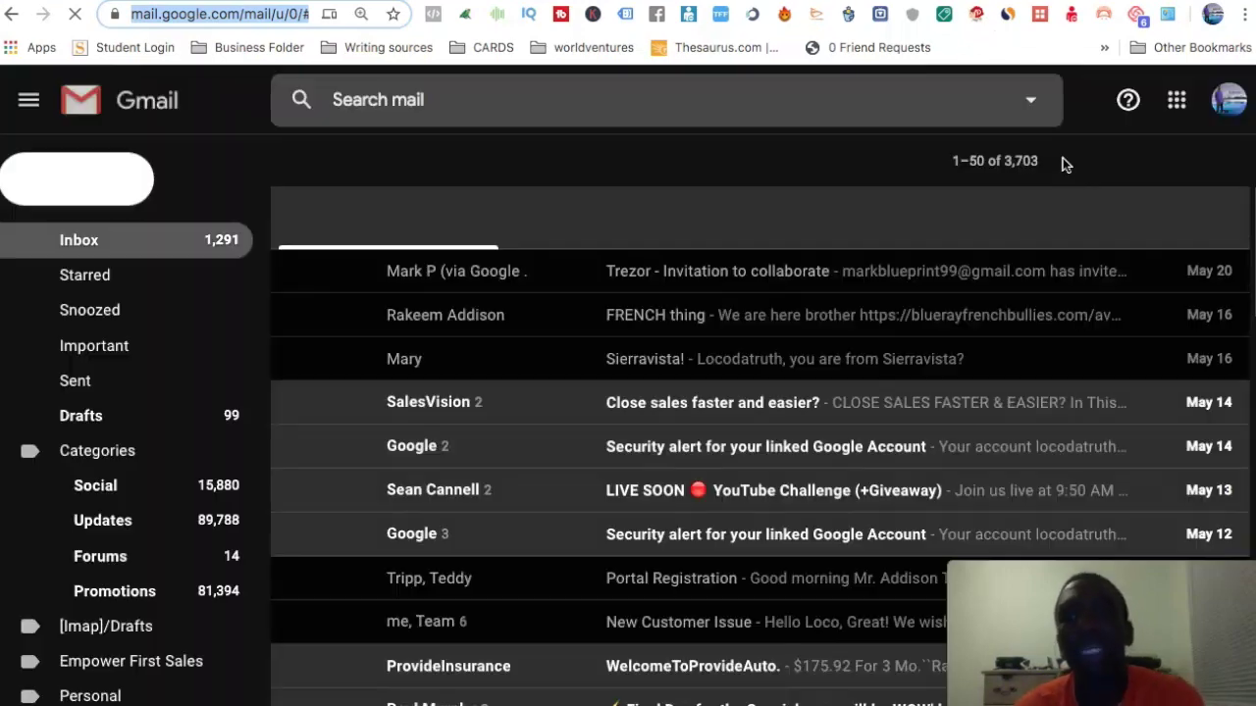
{"action": "left_click", "coordinate": [1229, 102]}
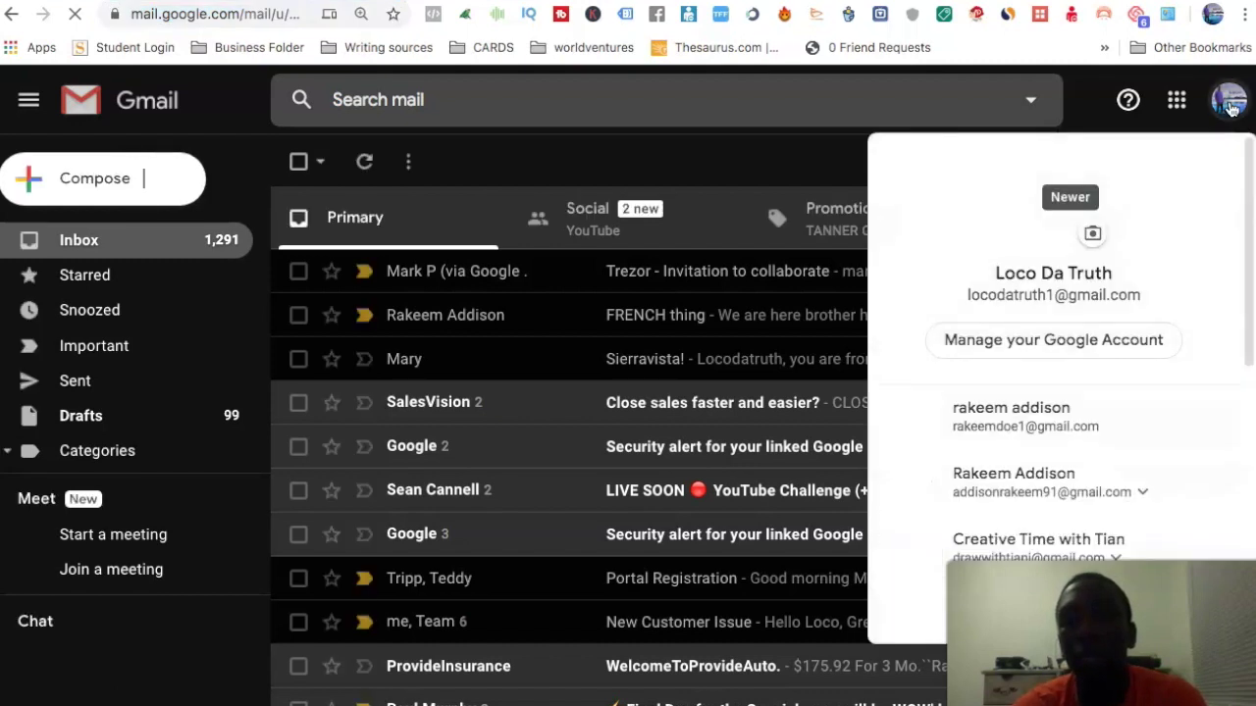
{"action": "left_click", "coordinate": [1054, 414]}
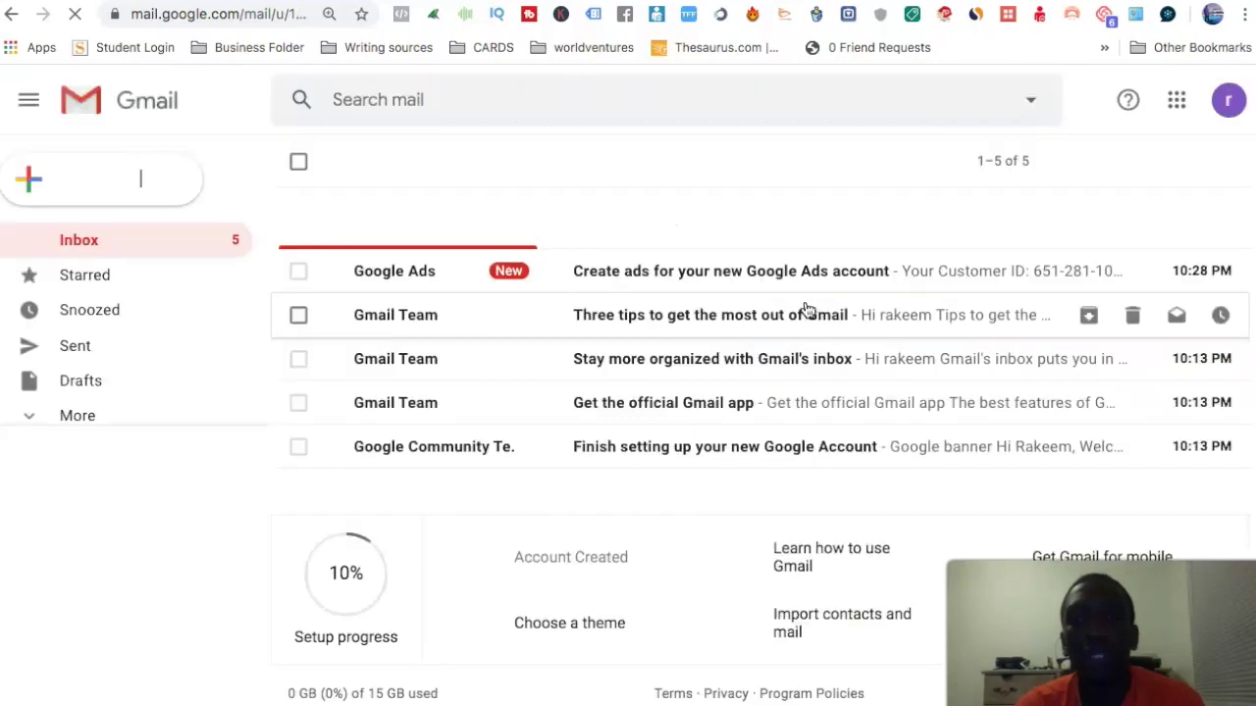
{"action": "left_click", "coordinate": [674, 278]}
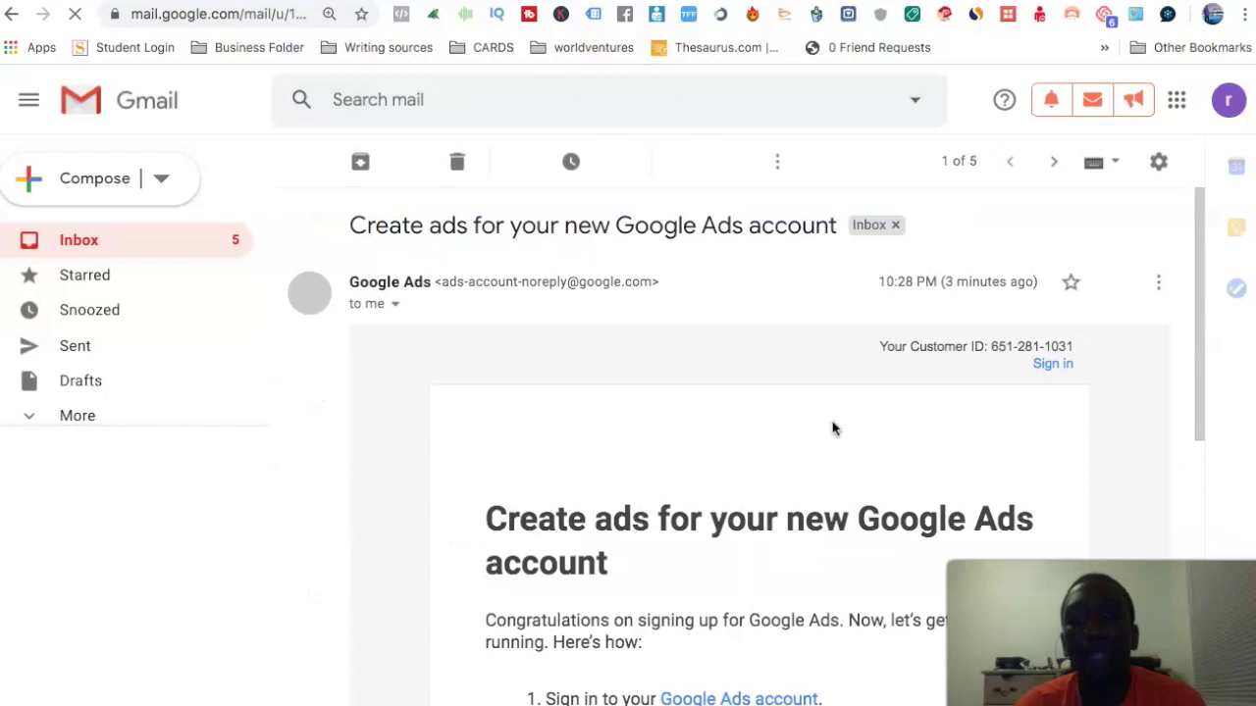
{"action": "scroll", "coordinate": [832, 428], "scroll_direction": "down", "scroll_amount": 5}
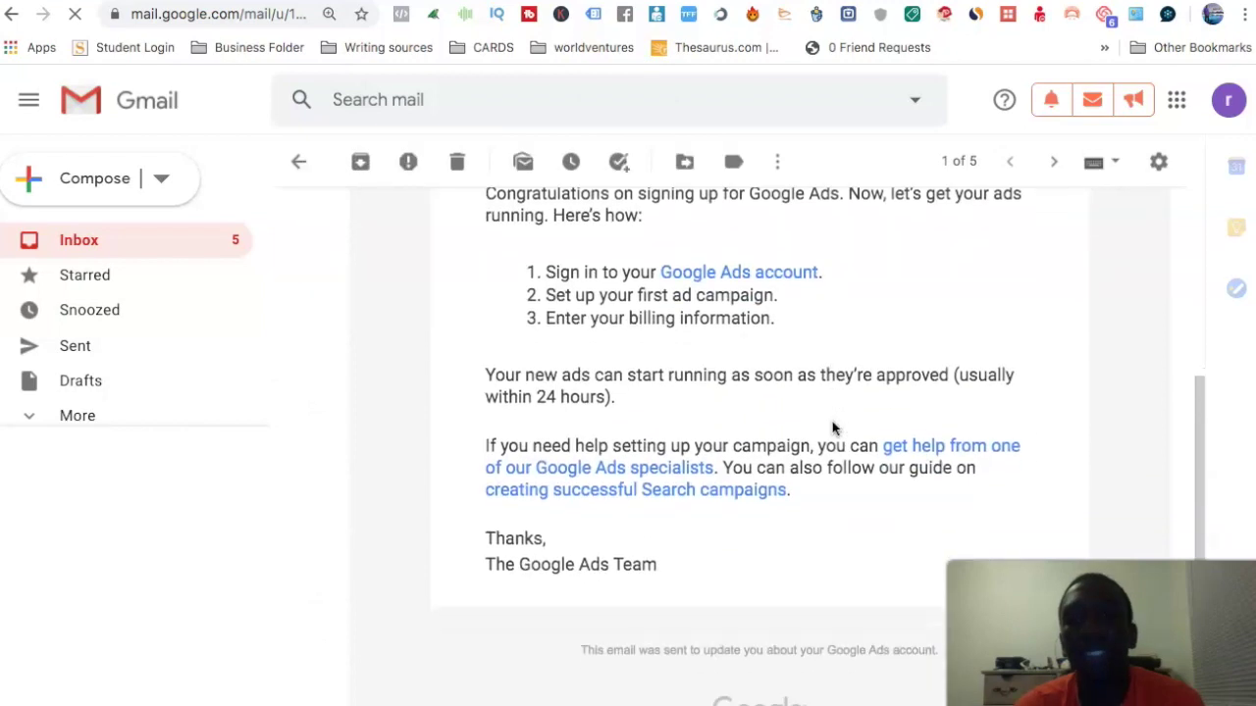
{"action": "scroll", "coordinate": [832, 427], "scroll_direction": "up", "scroll_amount": 5}
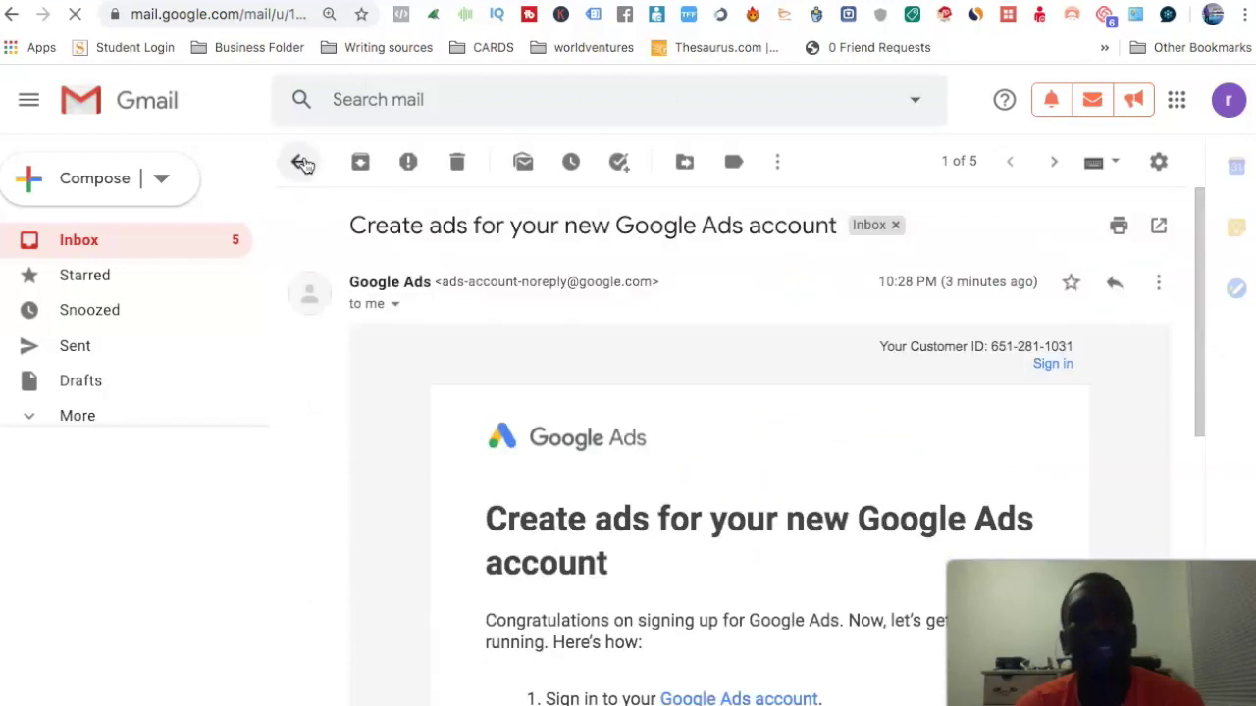